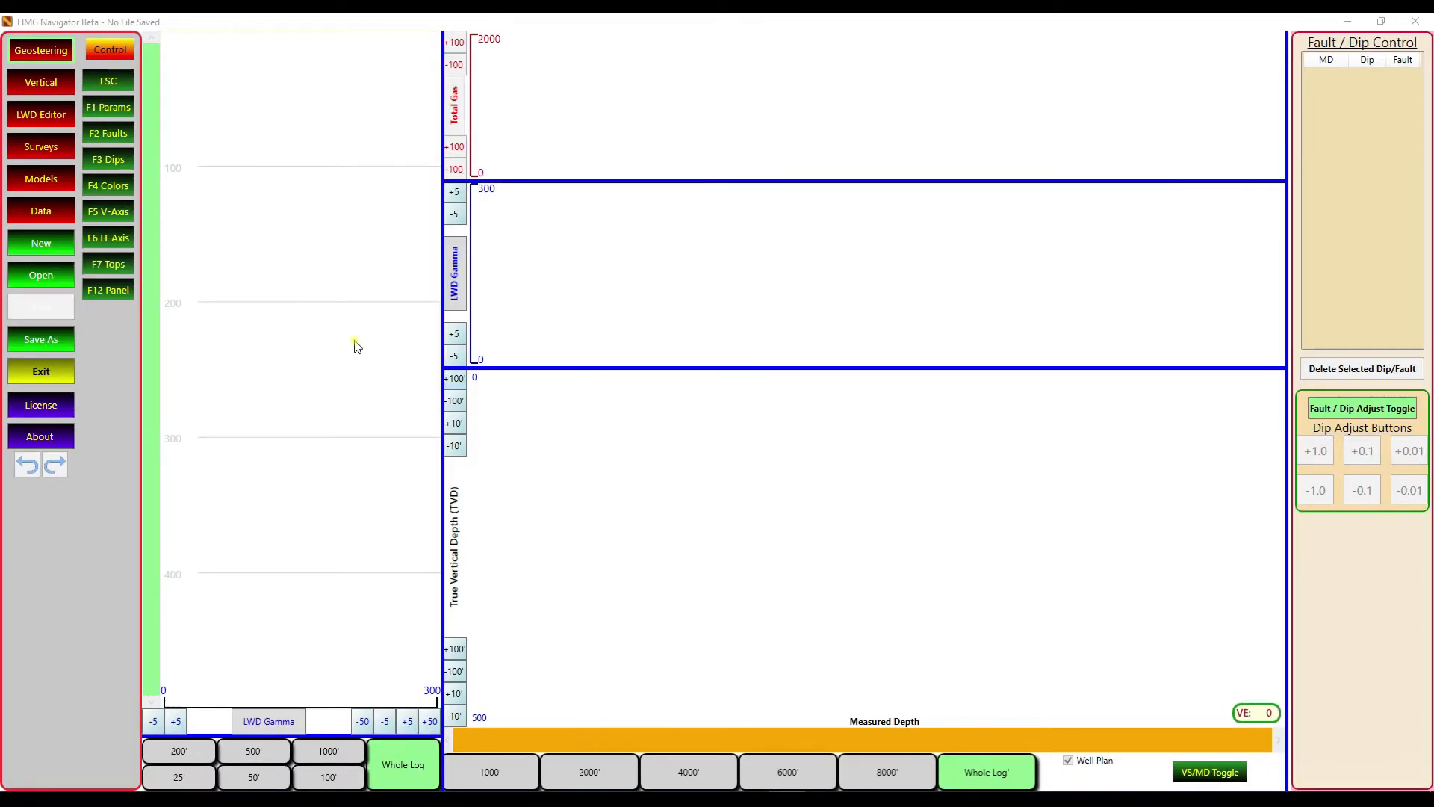
# Step: Start a survey import for Excel, CSV or text files, using the Imperial (Ft) scale system
pyautogui.click(46, 151)
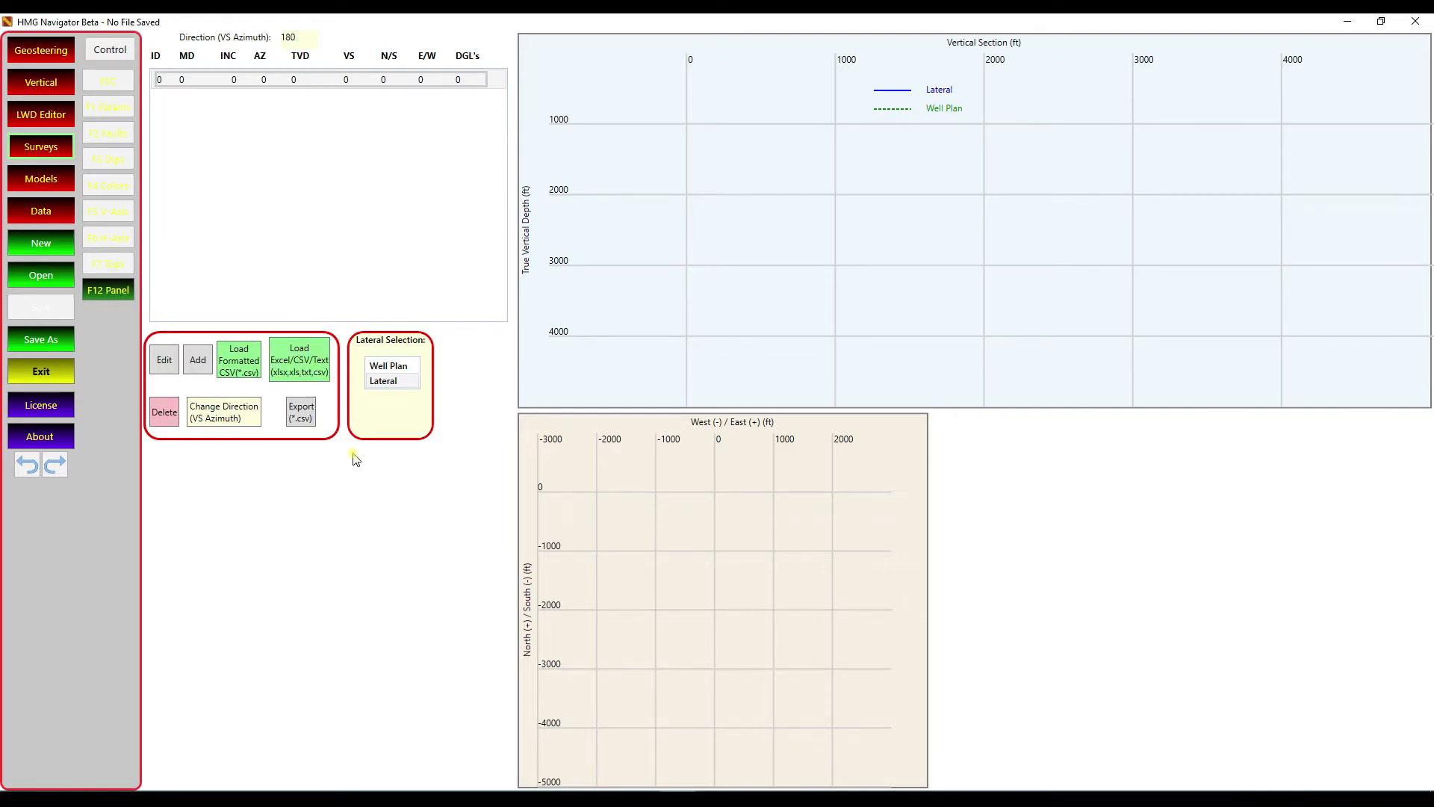
pyautogui.click(297, 363)
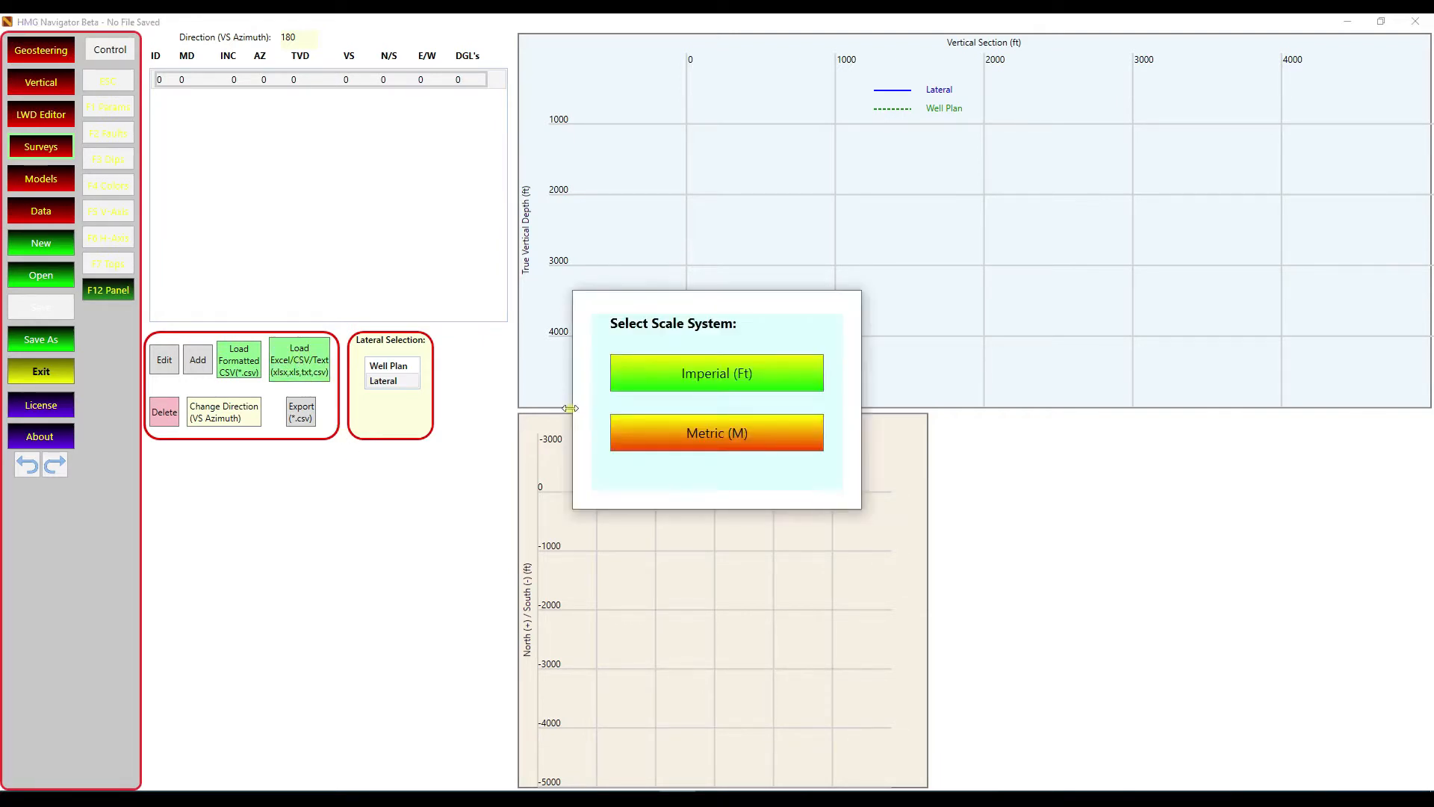
pyautogui.click(669, 371)
# Step: Open the 13MLD0178_RedWillow_Hoefs Ranch Excel 97-2003 survey file from the Excel Files folder
pyautogui.click(596, 199)
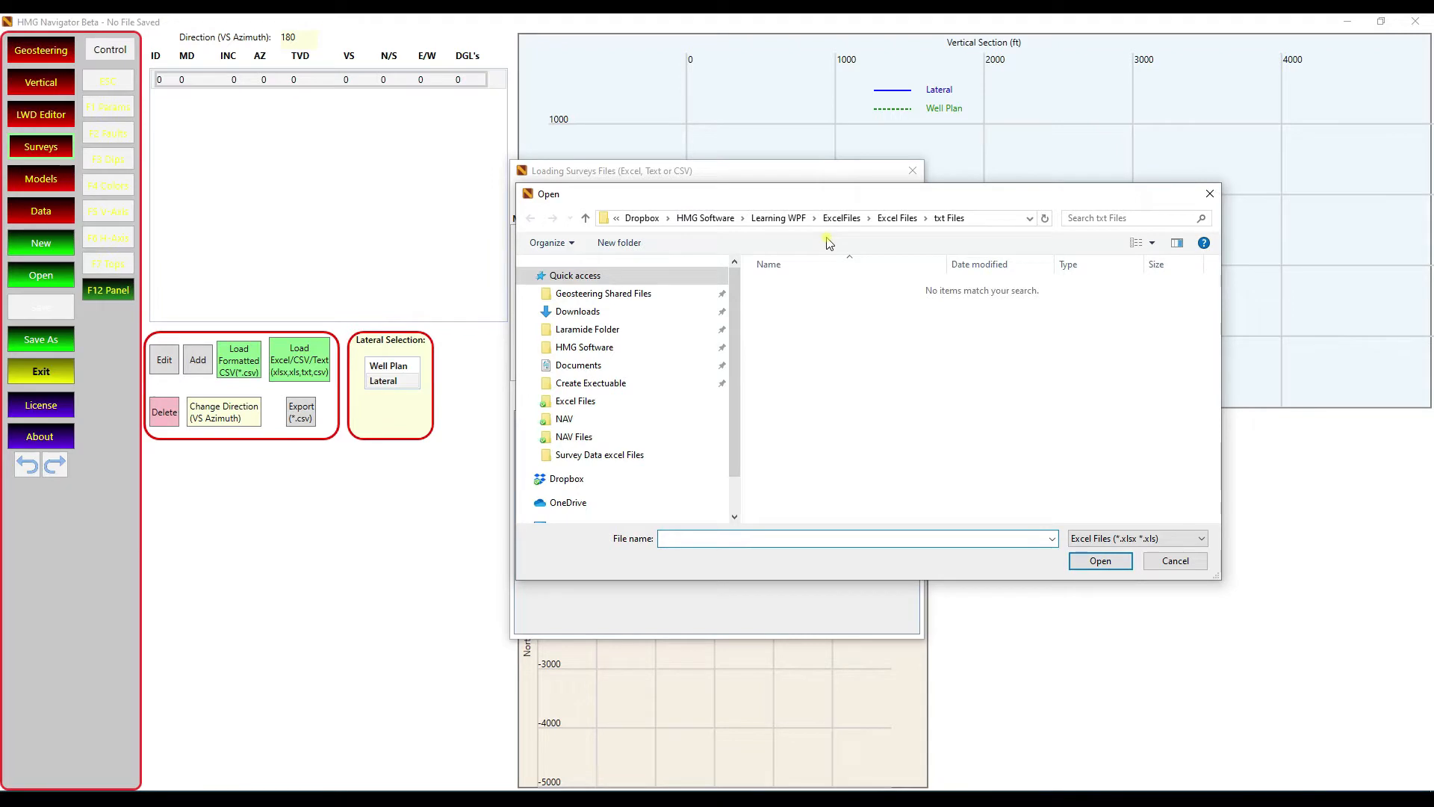
pyautogui.click(885, 219)
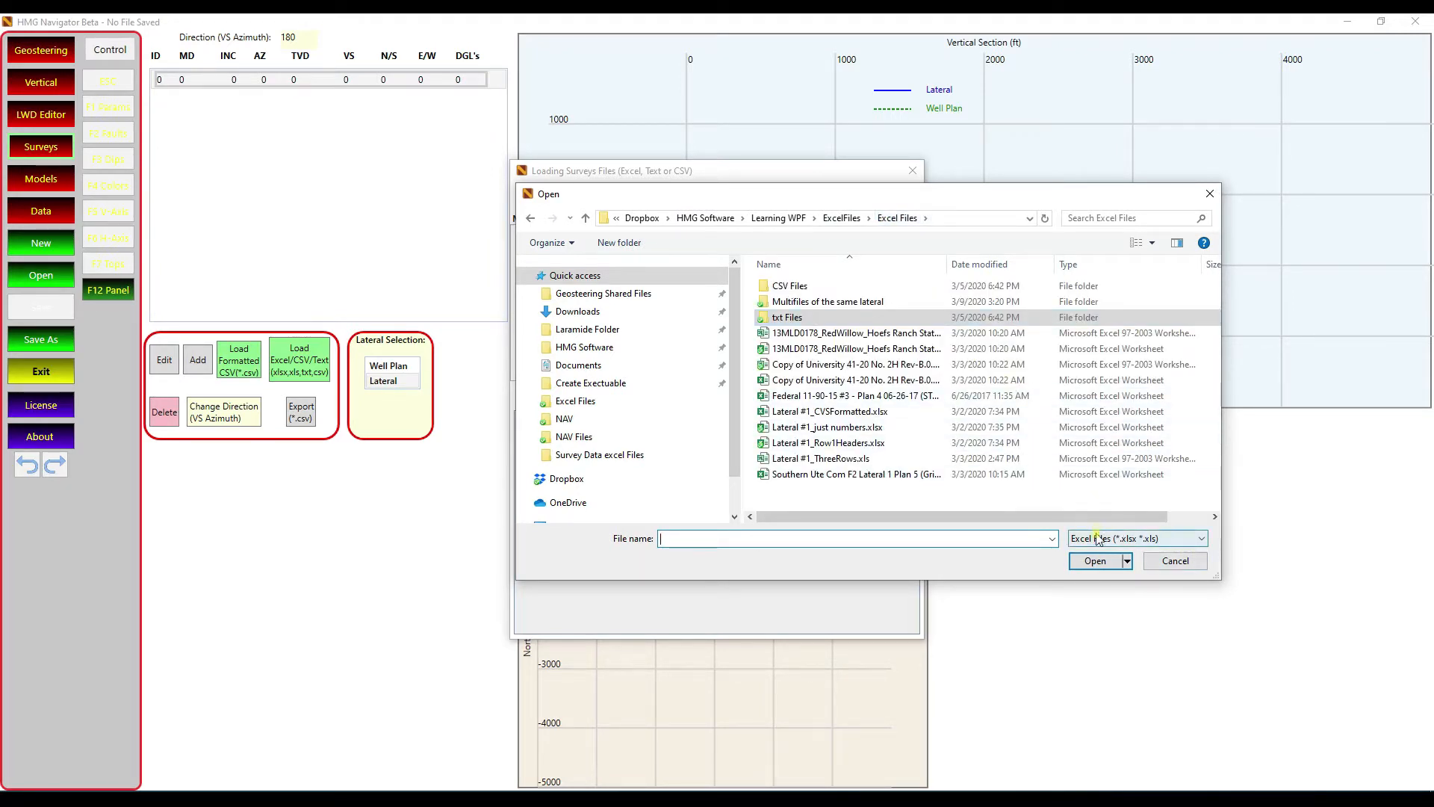
pyautogui.click(1154, 539)
pyautogui.click(1184, 567)
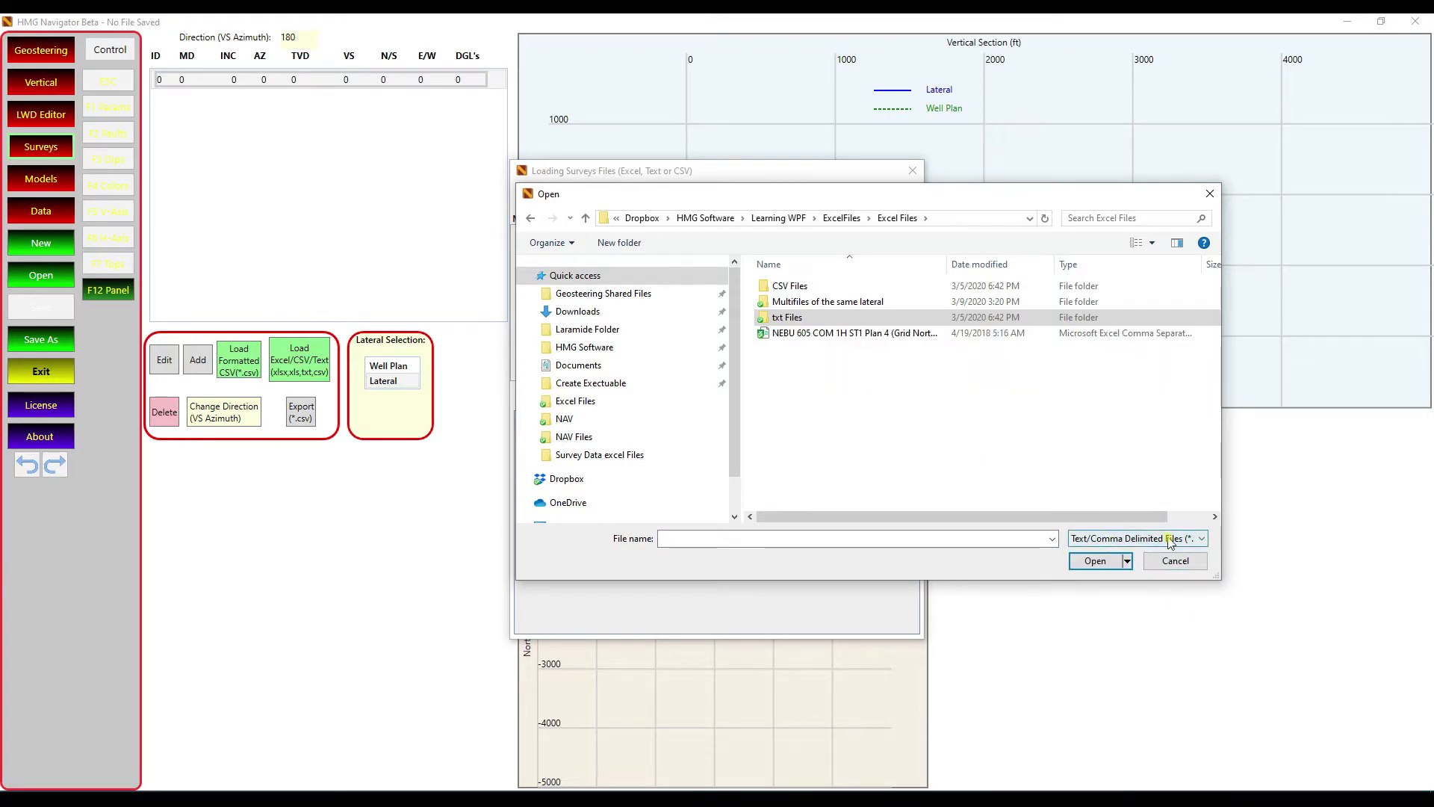
pyautogui.click(1169, 542)
pyautogui.click(1159, 554)
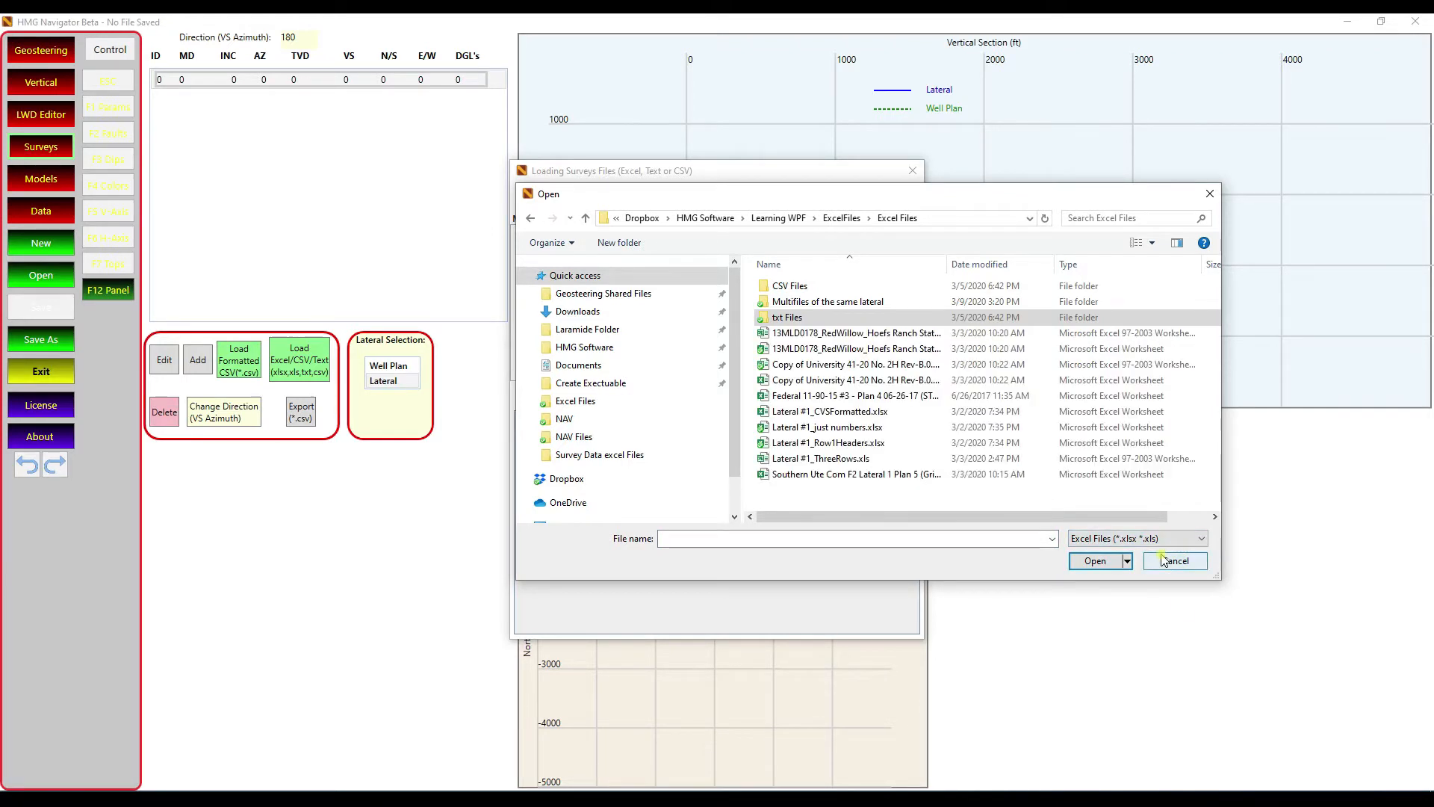
pyautogui.click(932, 333)
pyautogui.click(1102, 563)
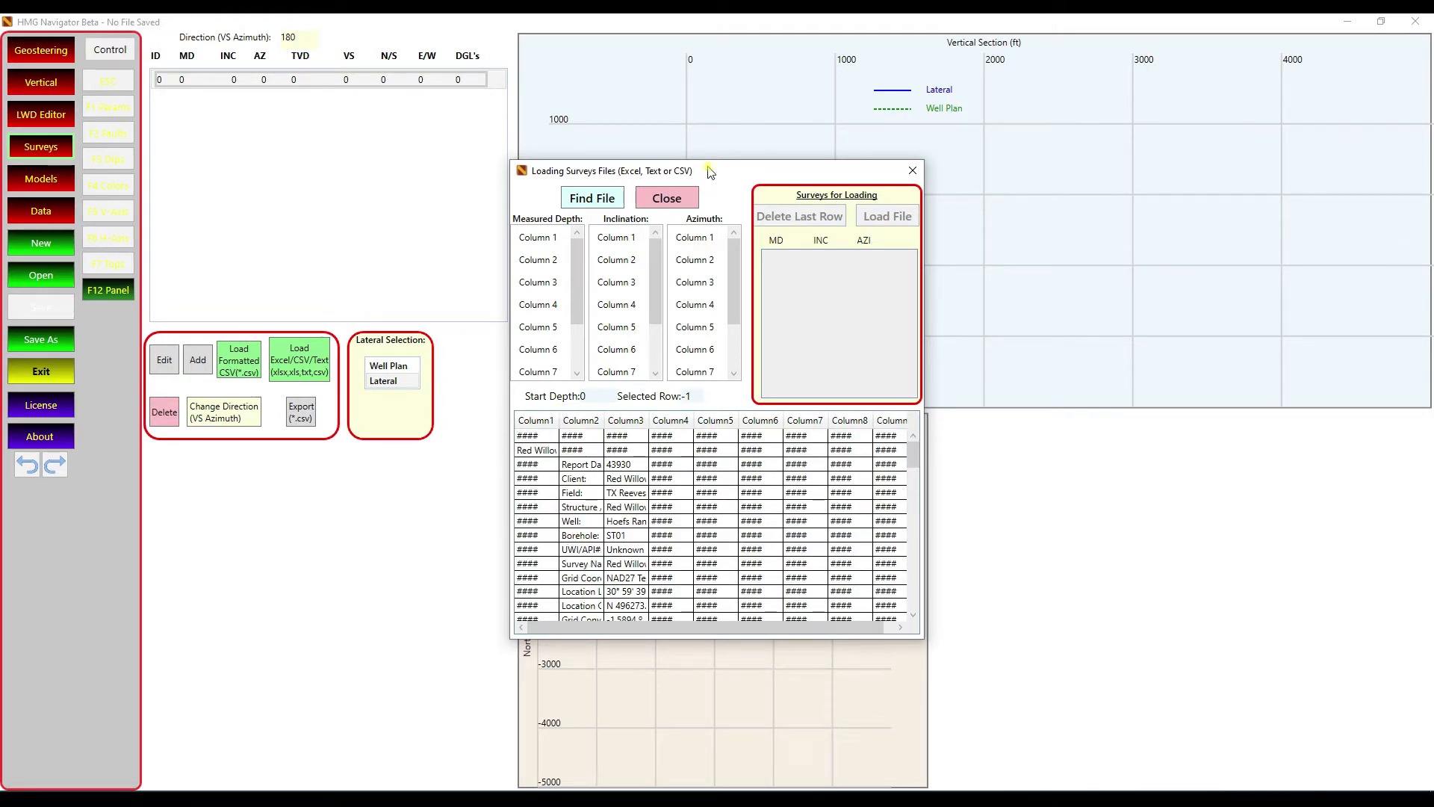
# Step: Find the header row in the file preview and identify the MD, INCL and AZIM columns
pyautogui.moveTo(710, 174); pyautogui.dragTo(706, 163)
pyautogui.moveTo(909, 446); pyautogui.dragTo(911, 478)
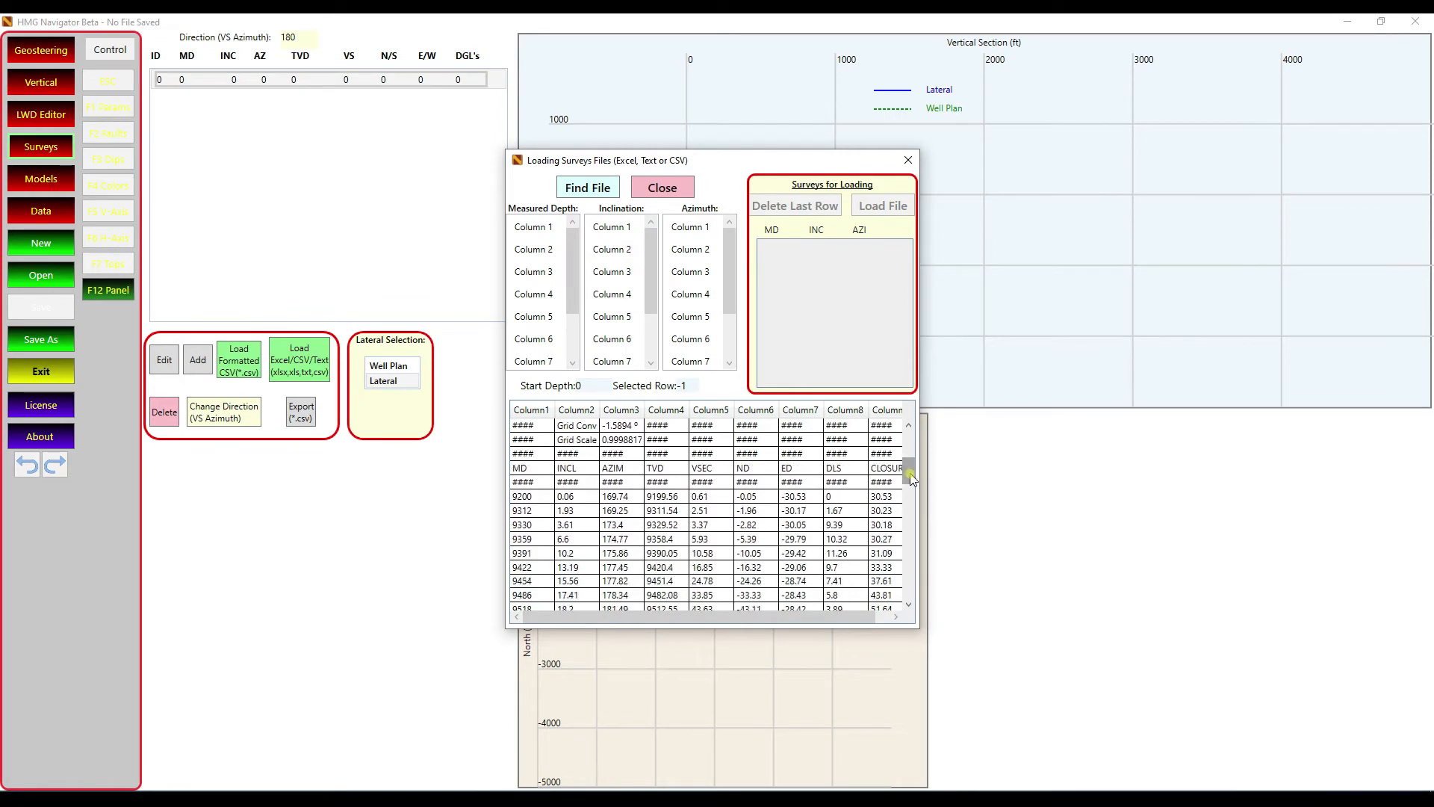
pyautogui.click(524, 470)
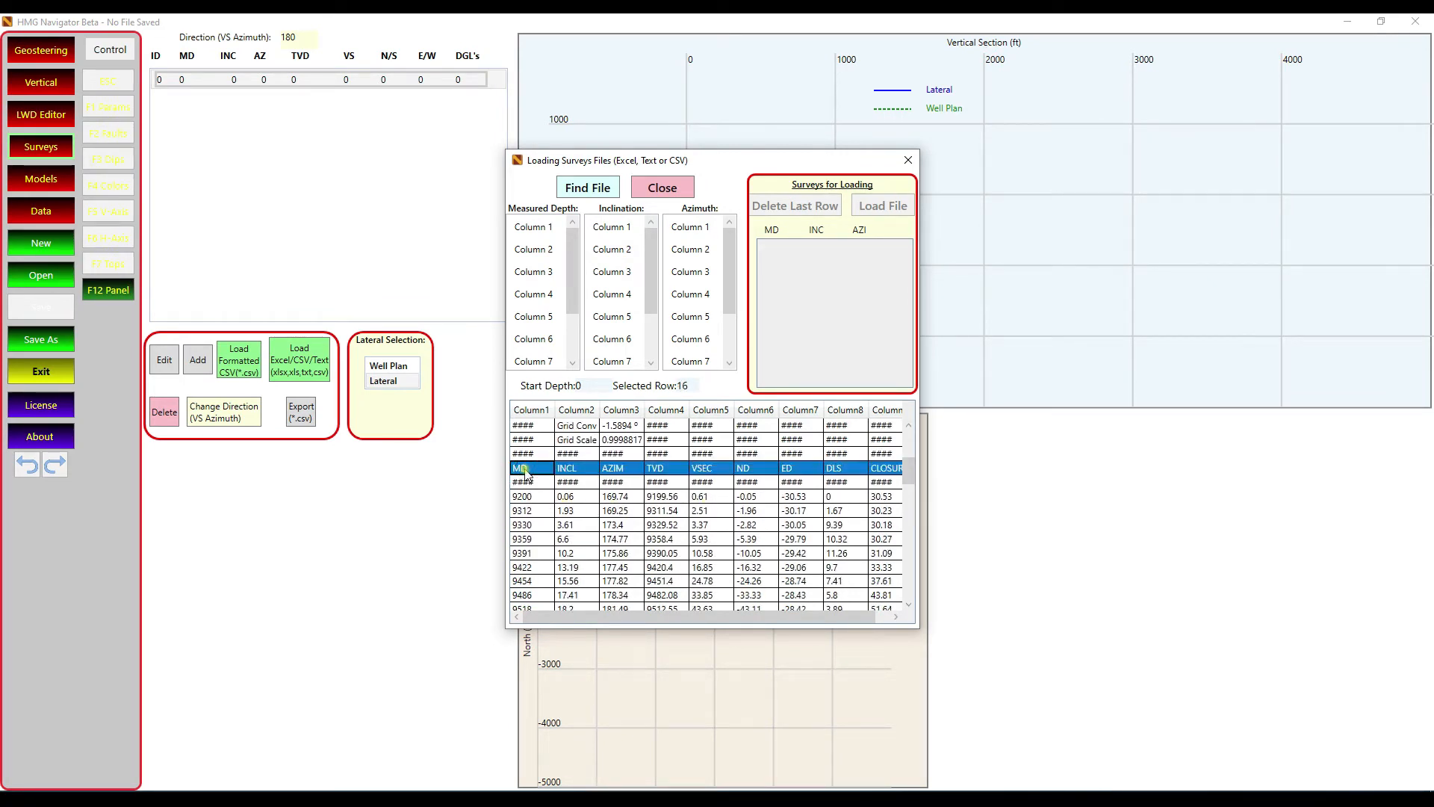
pyautogui.click(576, 471)
pyautogui.click(622, 468)
pyautogui.click(538, 471)
pyautogui.click(535, 470)
pyautogui.click(568, 470)
pyautogui.click(612, 470)
# Step: Assign Column 1 to measured depth, Column 2 to inclination and Column 3 to azimuth
pyautogui.click(546, 227)
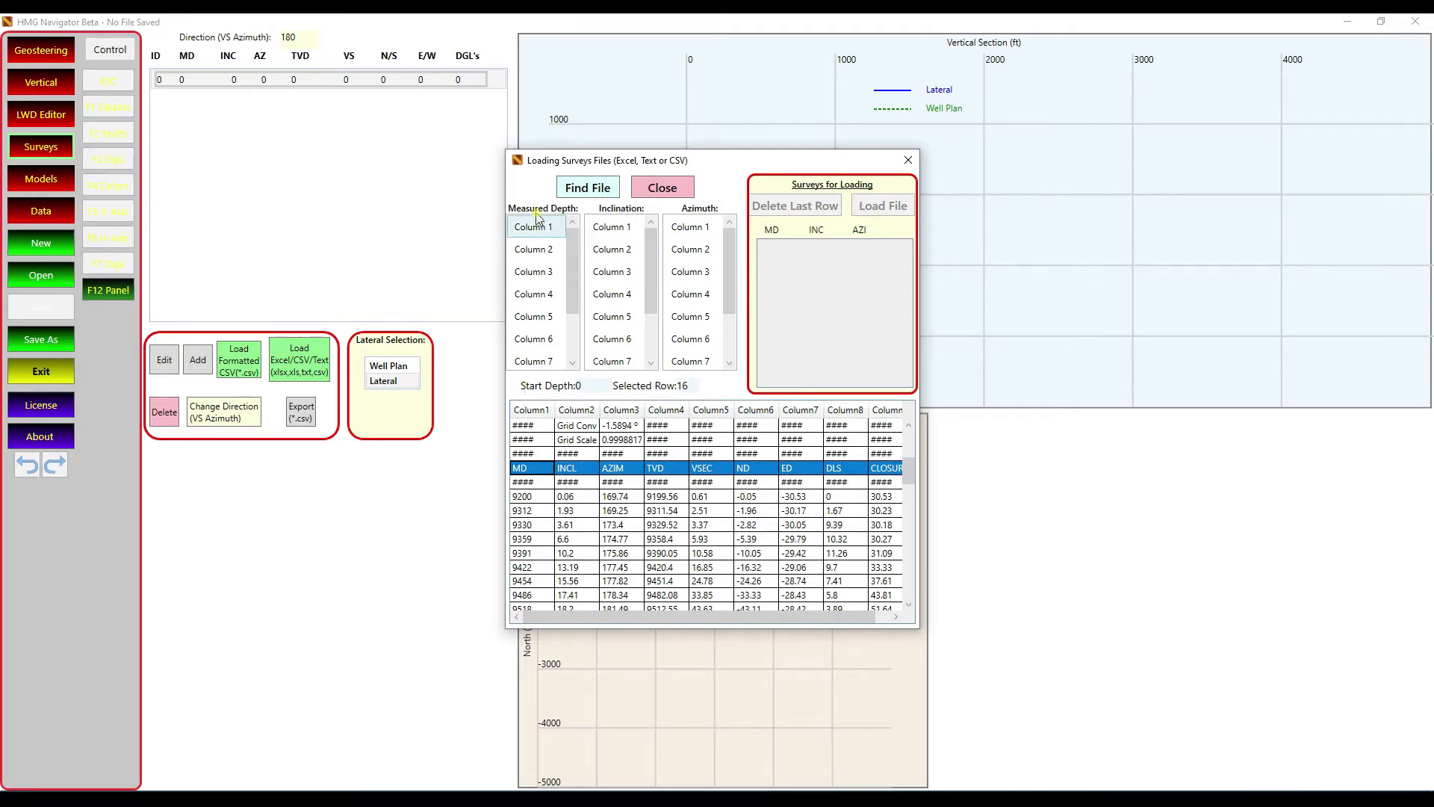
pyautogui.click(537, 225)
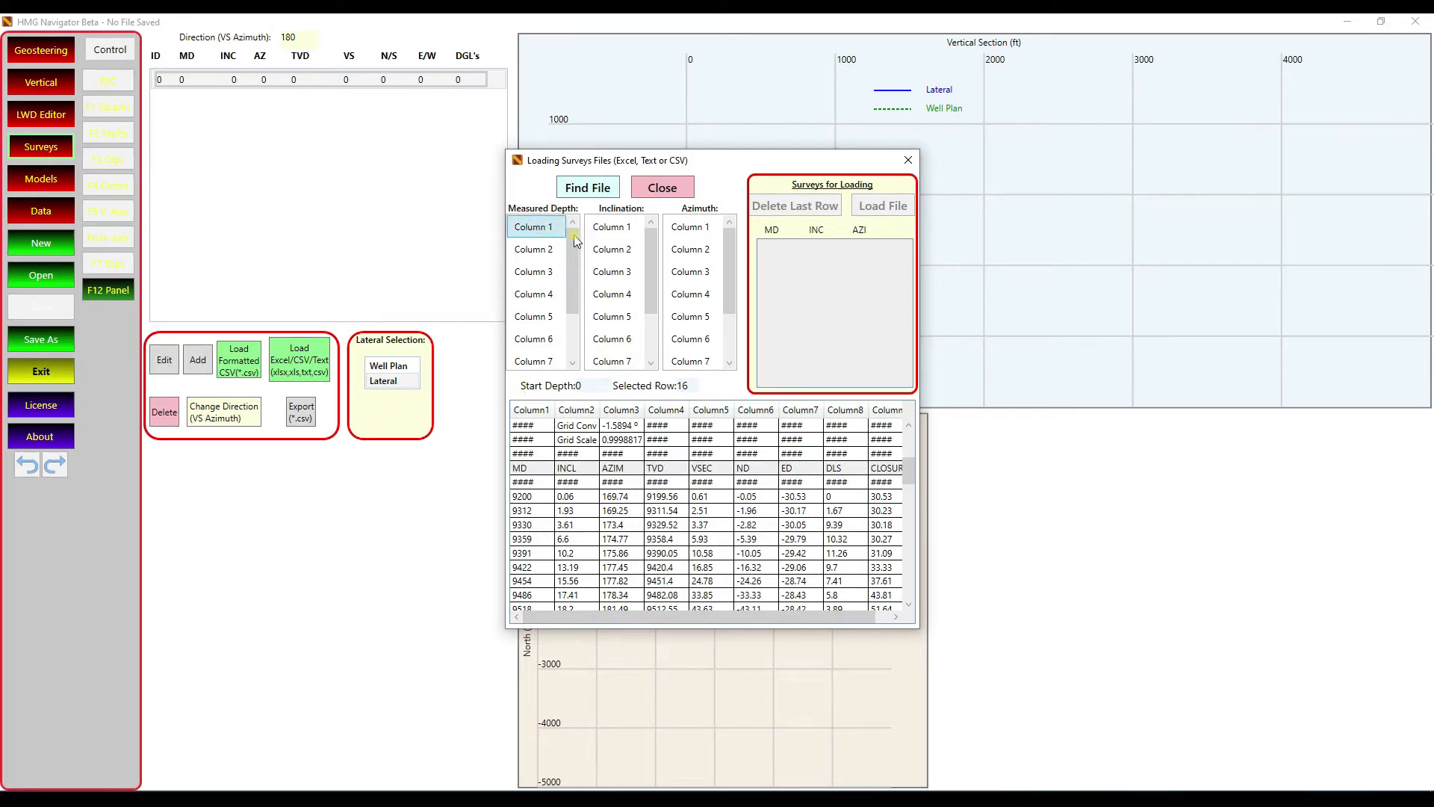
pyautogui.click(609, 251)
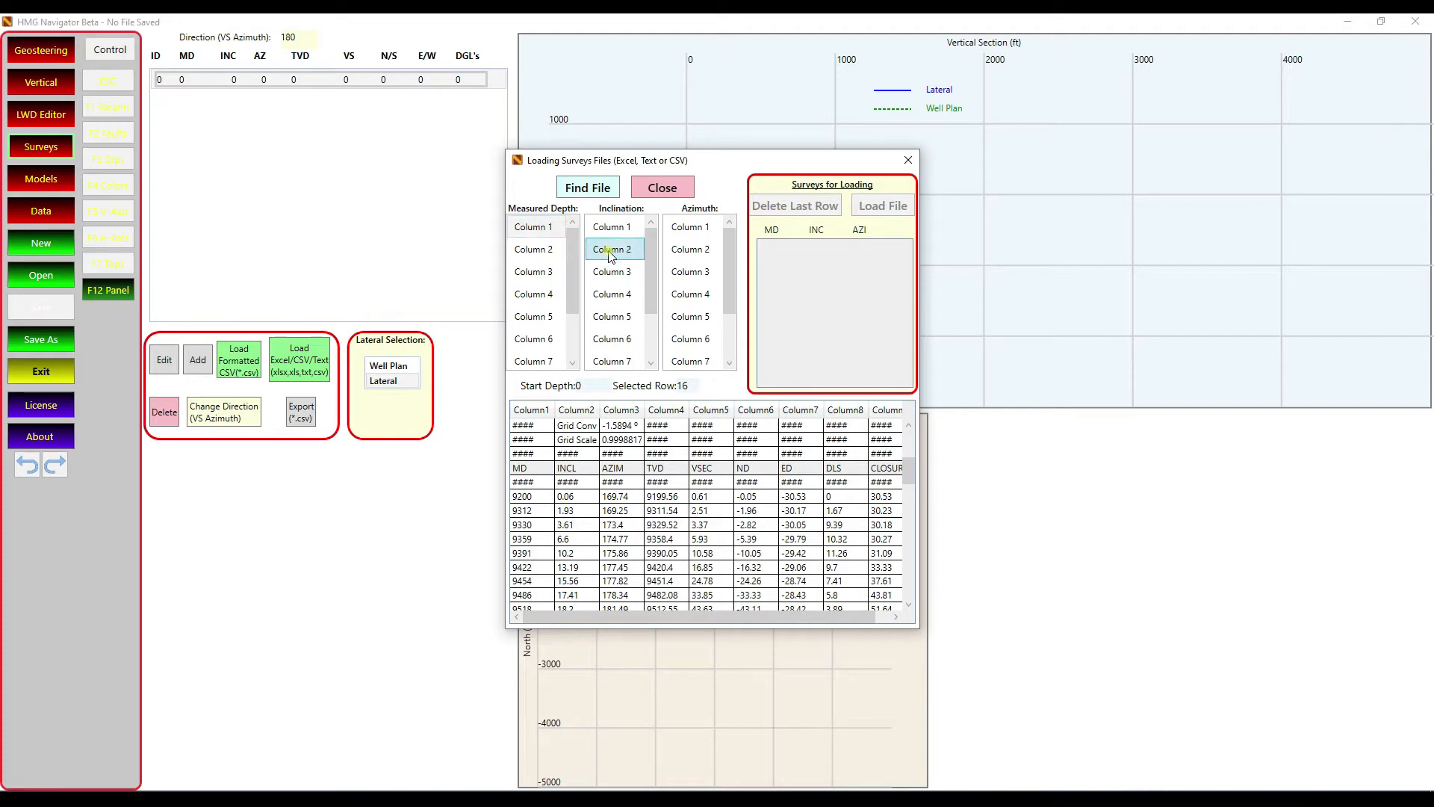
pyautogui.click(683, 279)
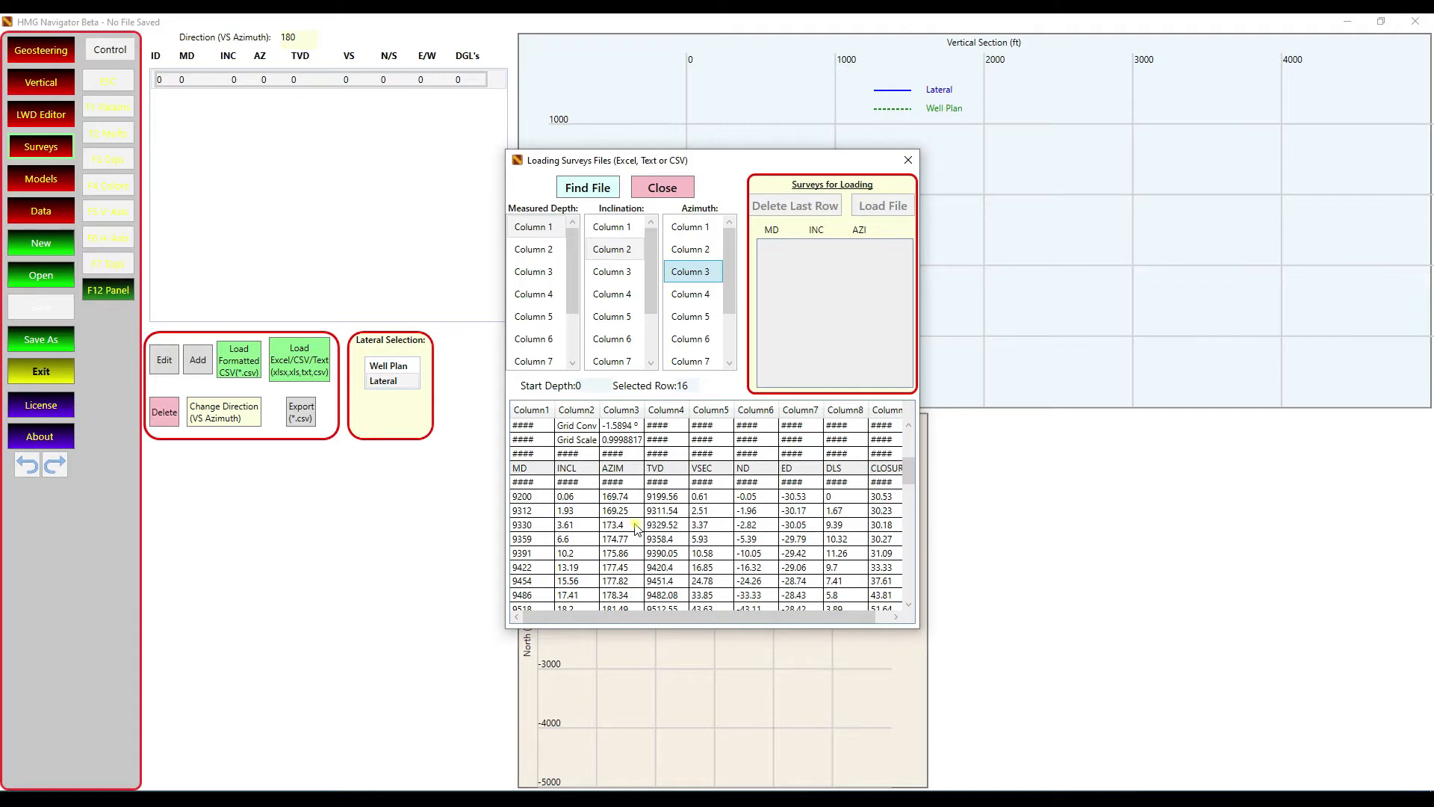
# Step: Start the surveys at the 9200 measured depth row and load them into the lateral
pyautogui.scroll(-1, 636, 528)
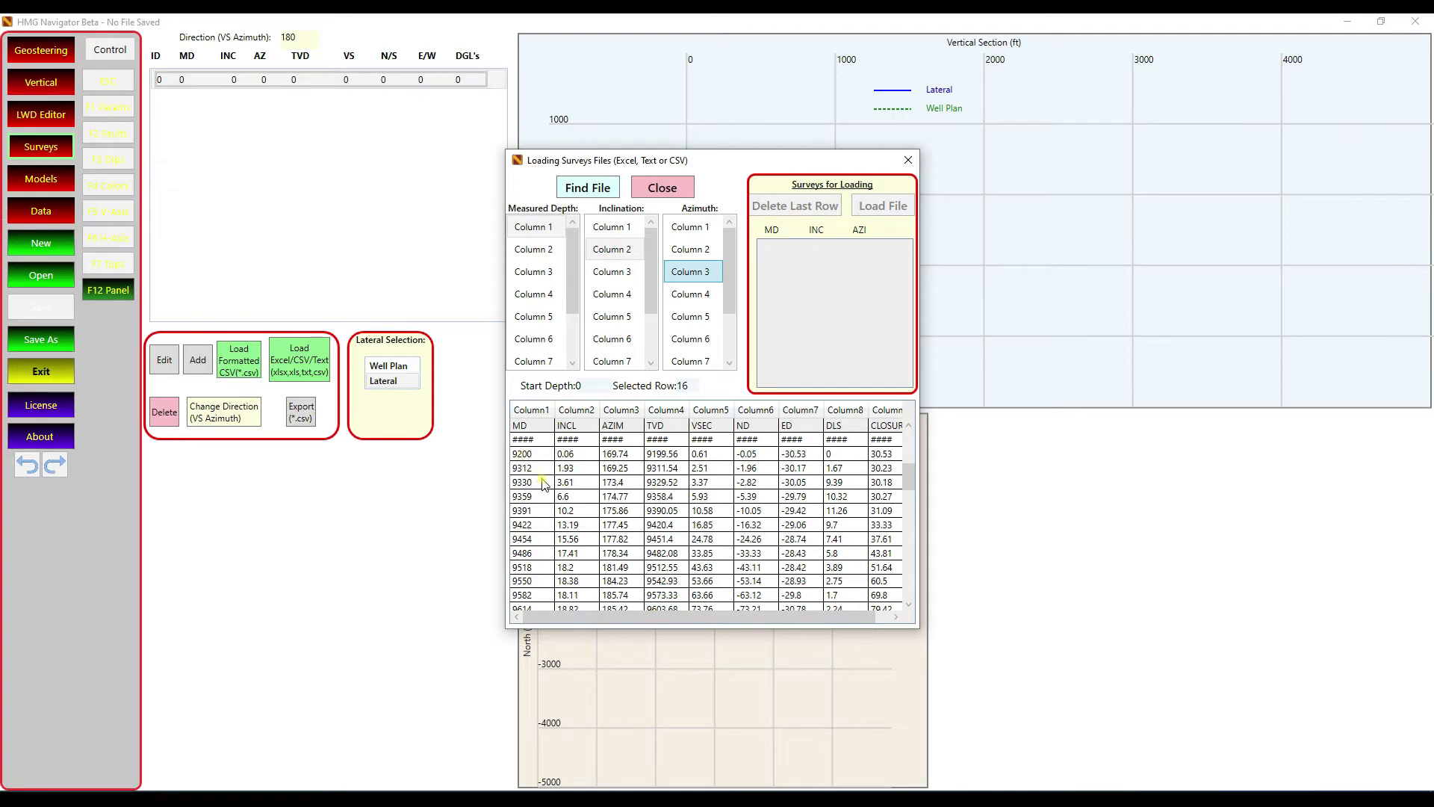
pyautogui.click(523, 455)
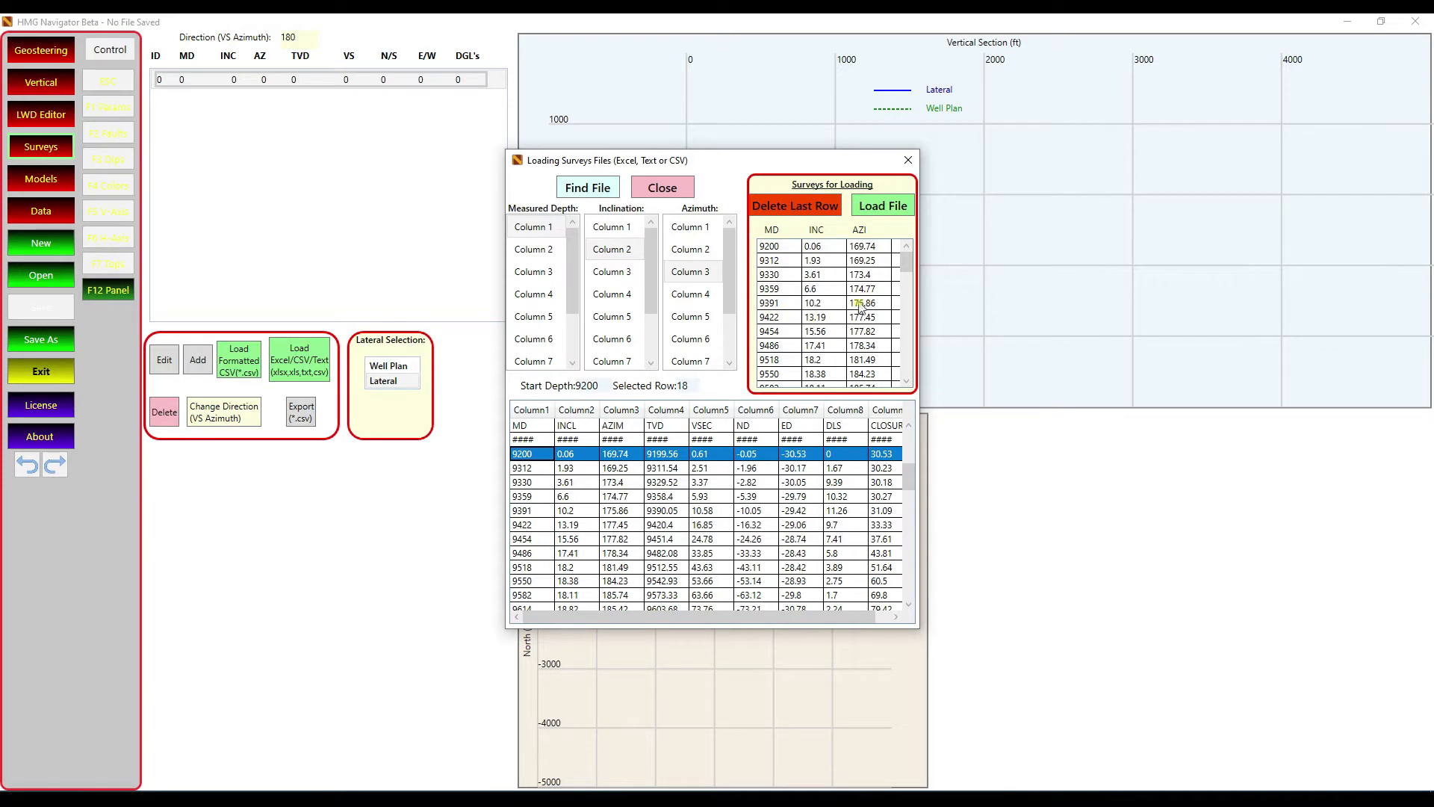
pyautogui.moveTo(904, 270)
pyautogui.mouseDown()
pyautogui.moveTo(906, 372)
pyautogui.moveTo(895, 254)
pyautogui.moveTo(911, 373)
pyautogui.moveTo(905, 258)
pyautogui.mouseUp()
pyautogui.click(521, 568)
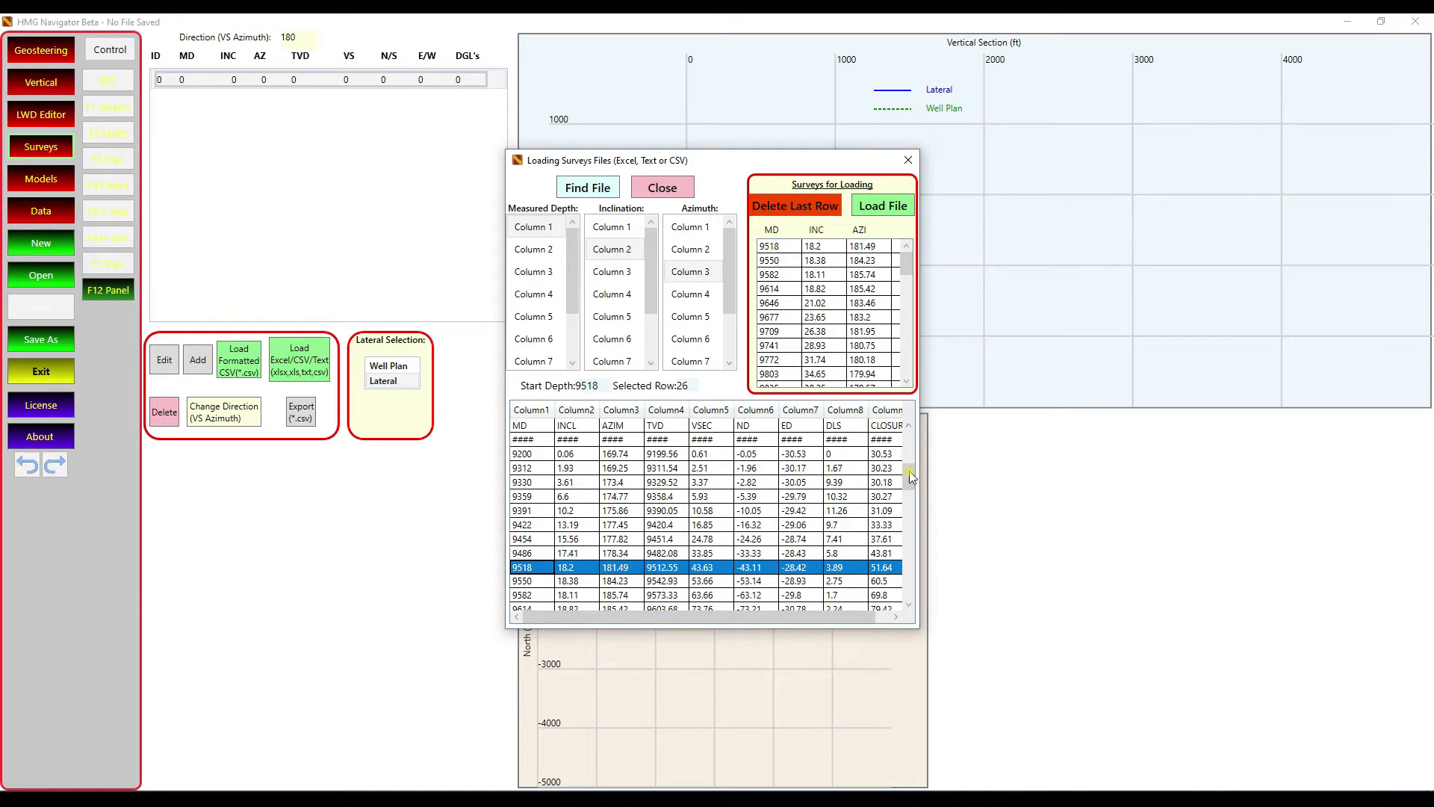
pyautogui.click(528, 454)
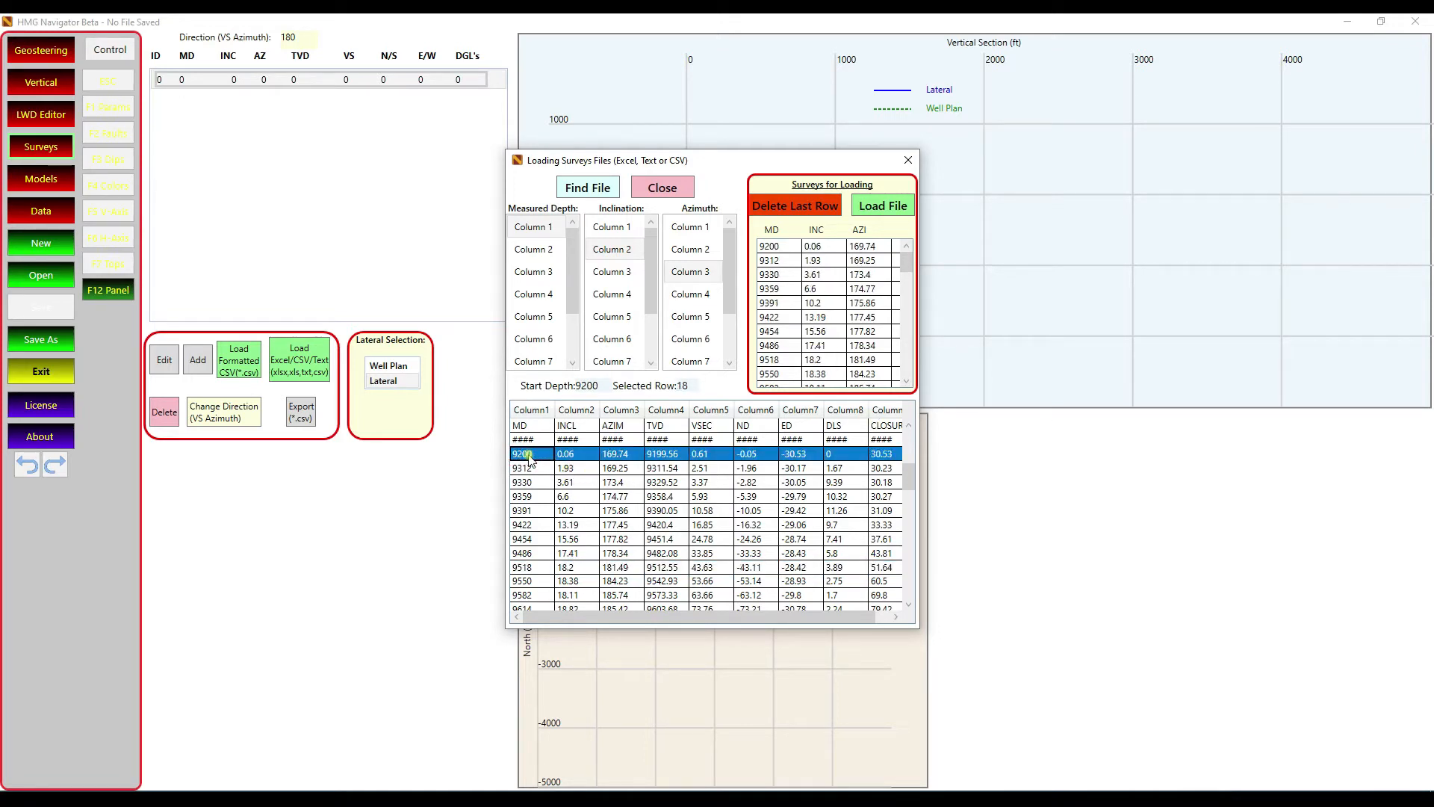
pyautogui.click(883, 207)
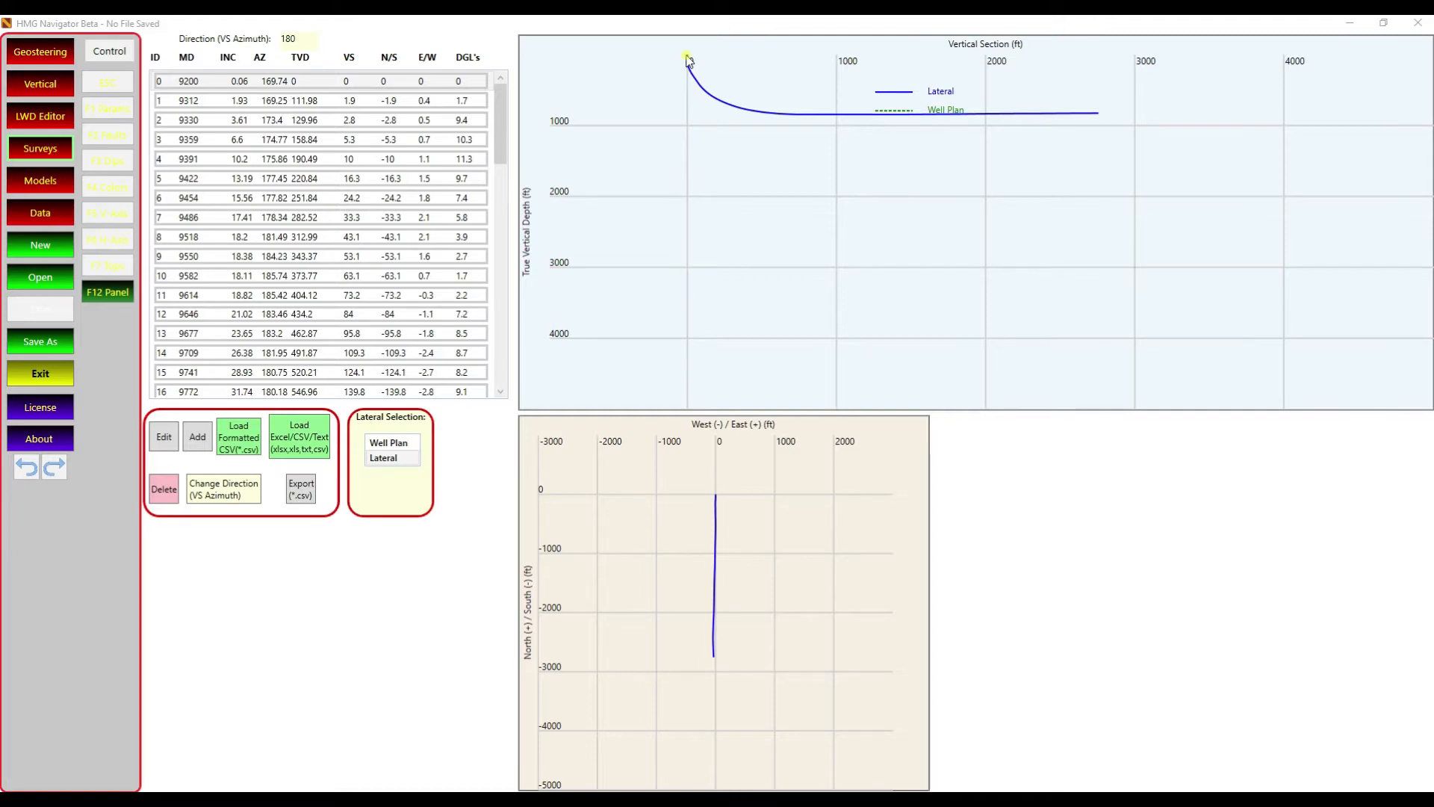
# Step: Edit the tie-in survey, setting true vertical depth to 9199.56, vertical section to about 0.6 and East/West to about -30.5
pyautogui.click(186, 89)
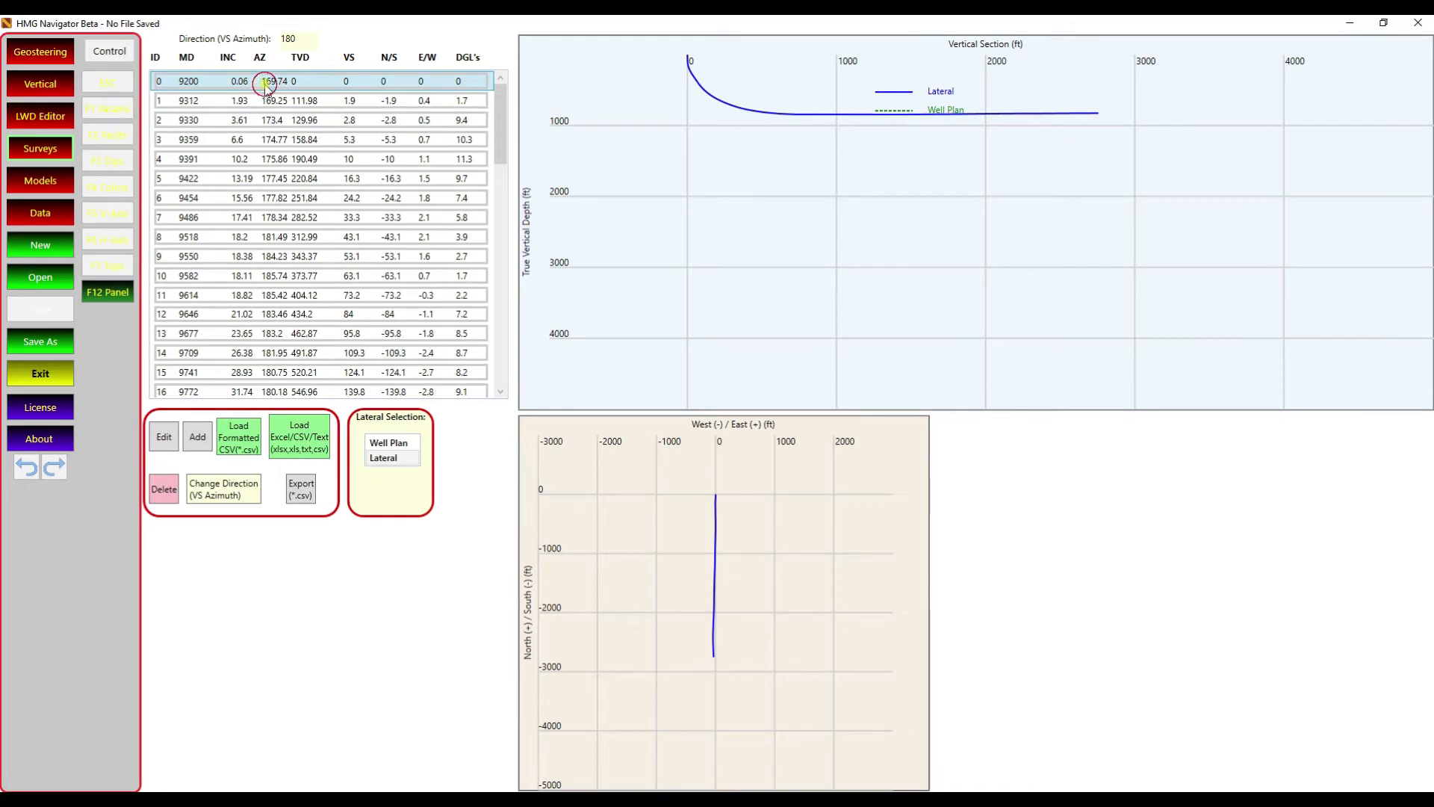
pyautogui.click(165, 437)
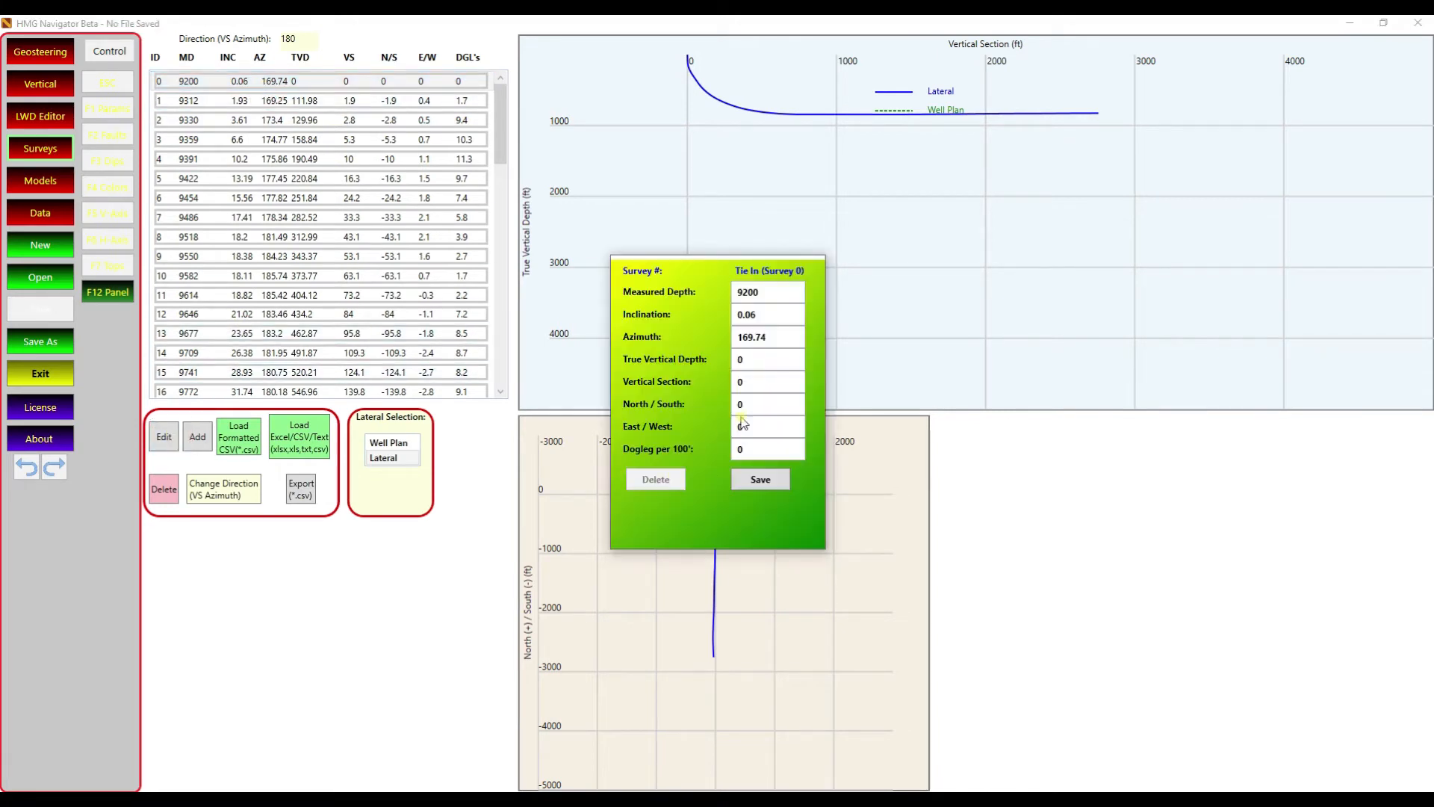
pyautogui.moveTo(754, 361); pyautogui.dragTo(690, 359)
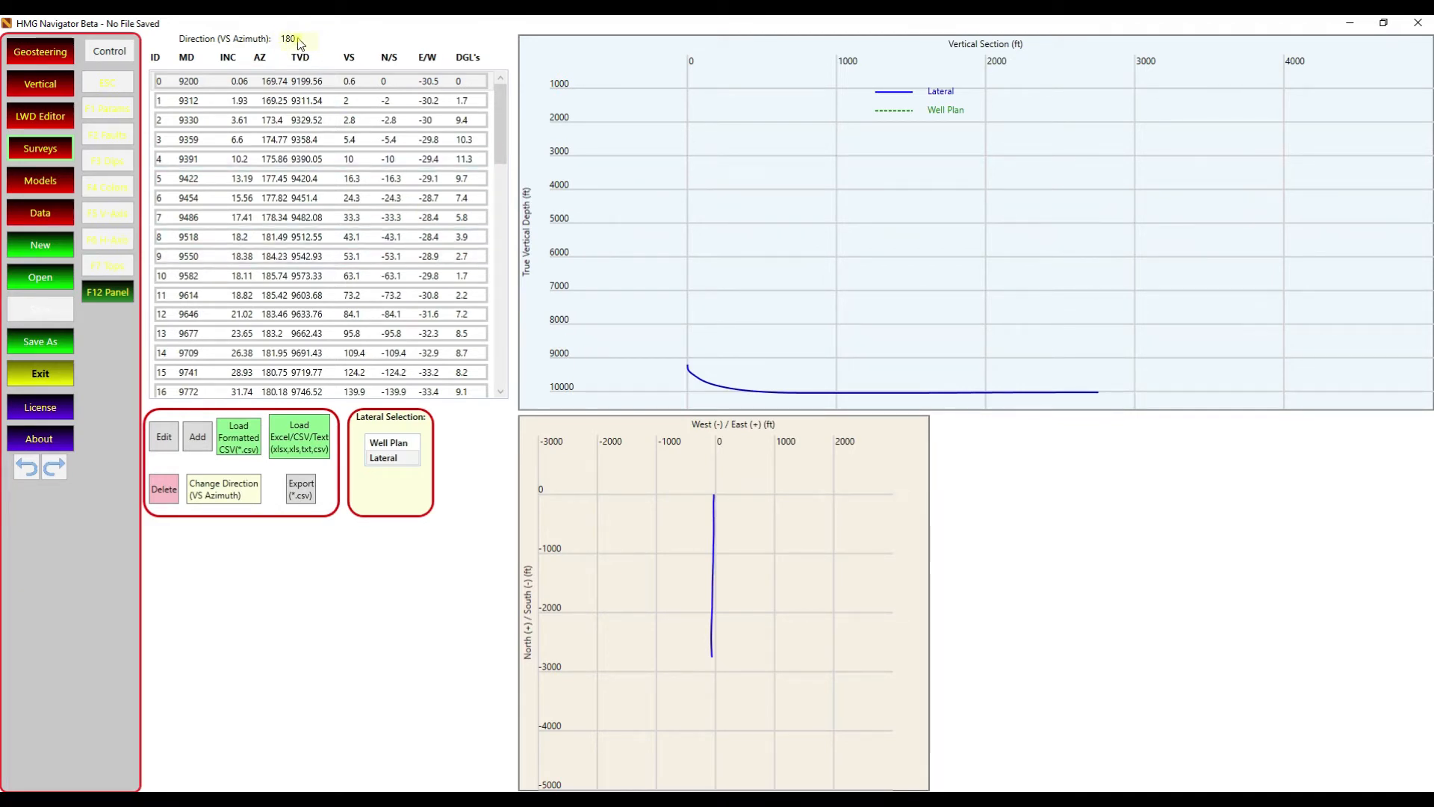
# Step: Change the lateral's vertical section azimuth direction to 180.5
pyautogui.moveTo(498, 147); pyautogui.dragTo(460, 367)
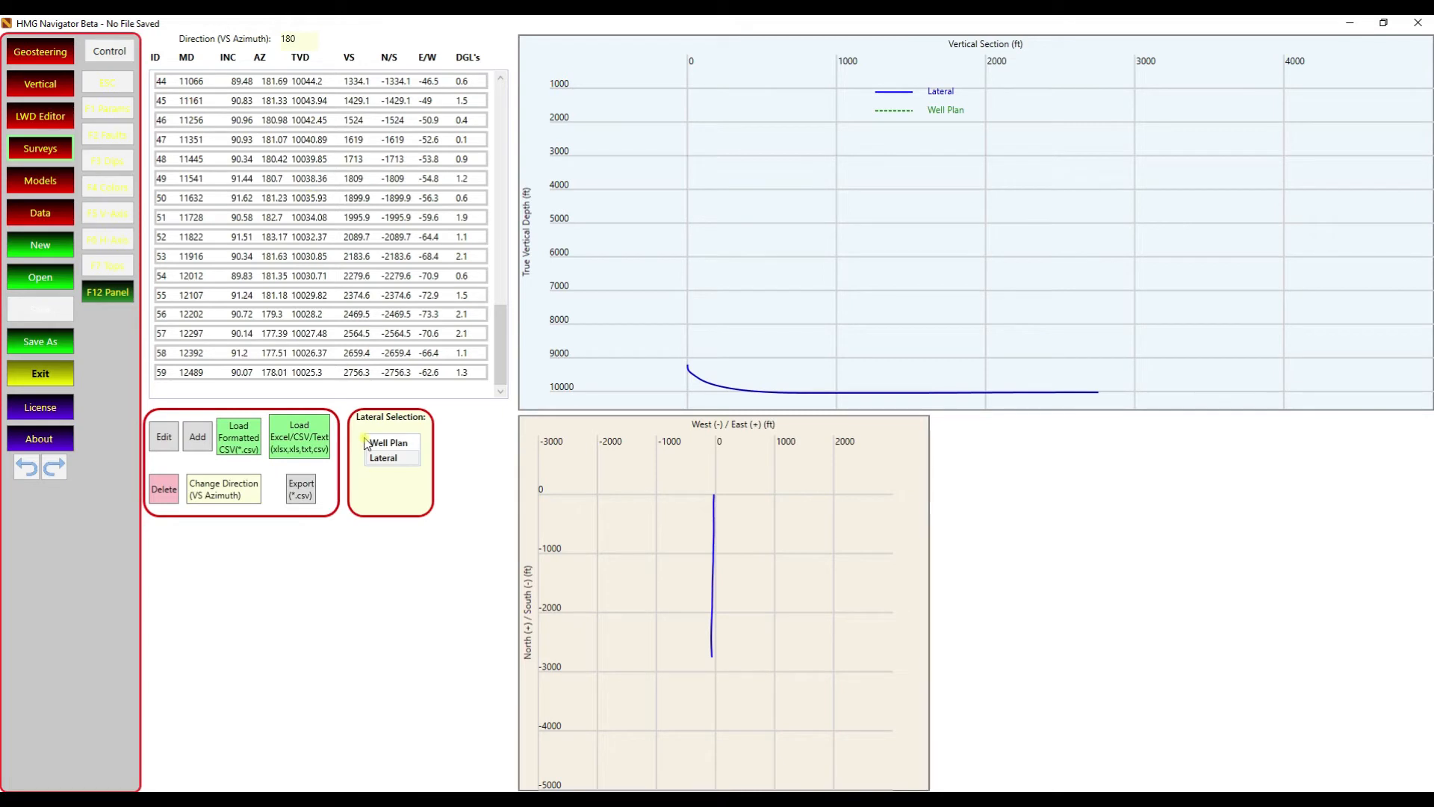
pyautogui.click(241, 494)
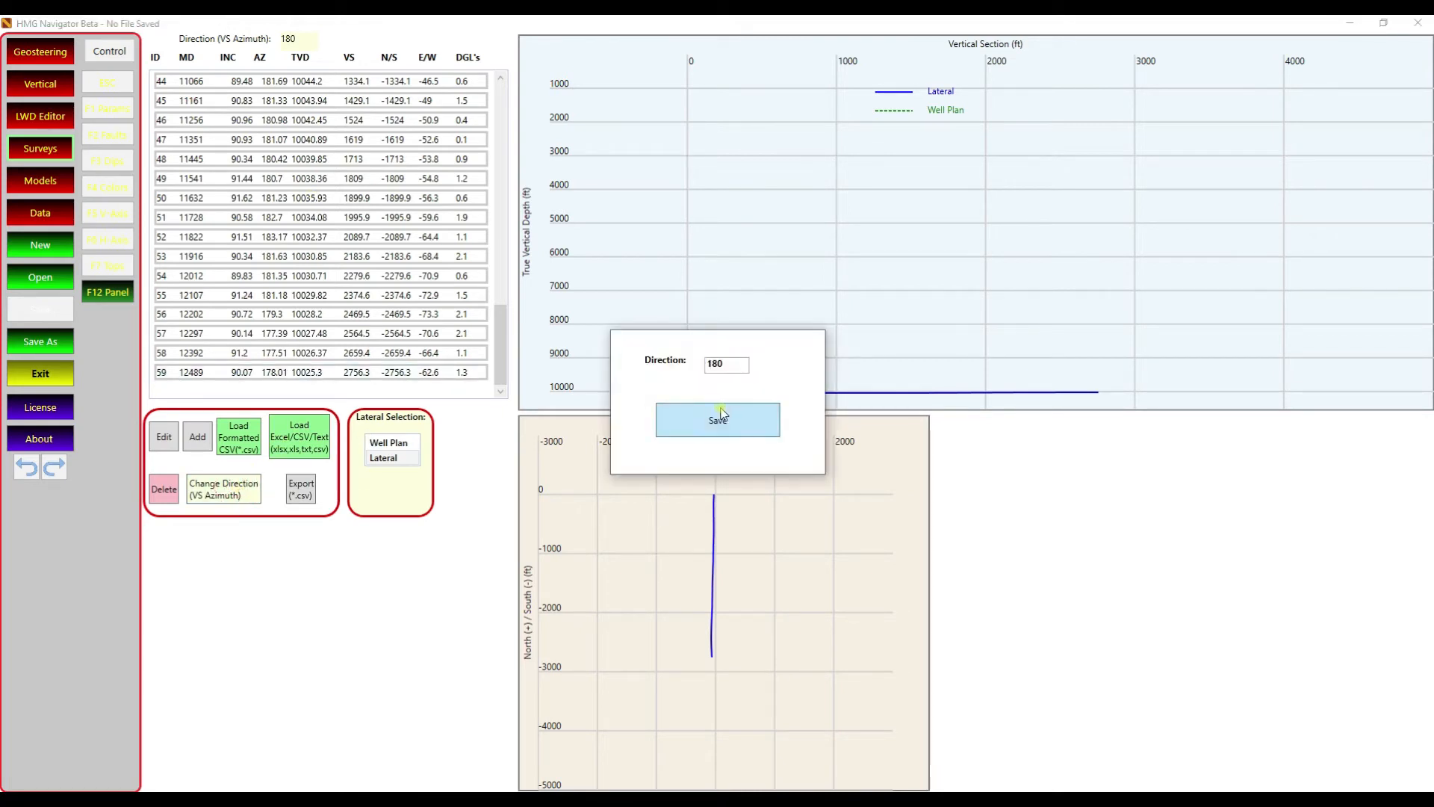
pyautogui.doubleClick(730, 366)
pyautogui.write('181.5')
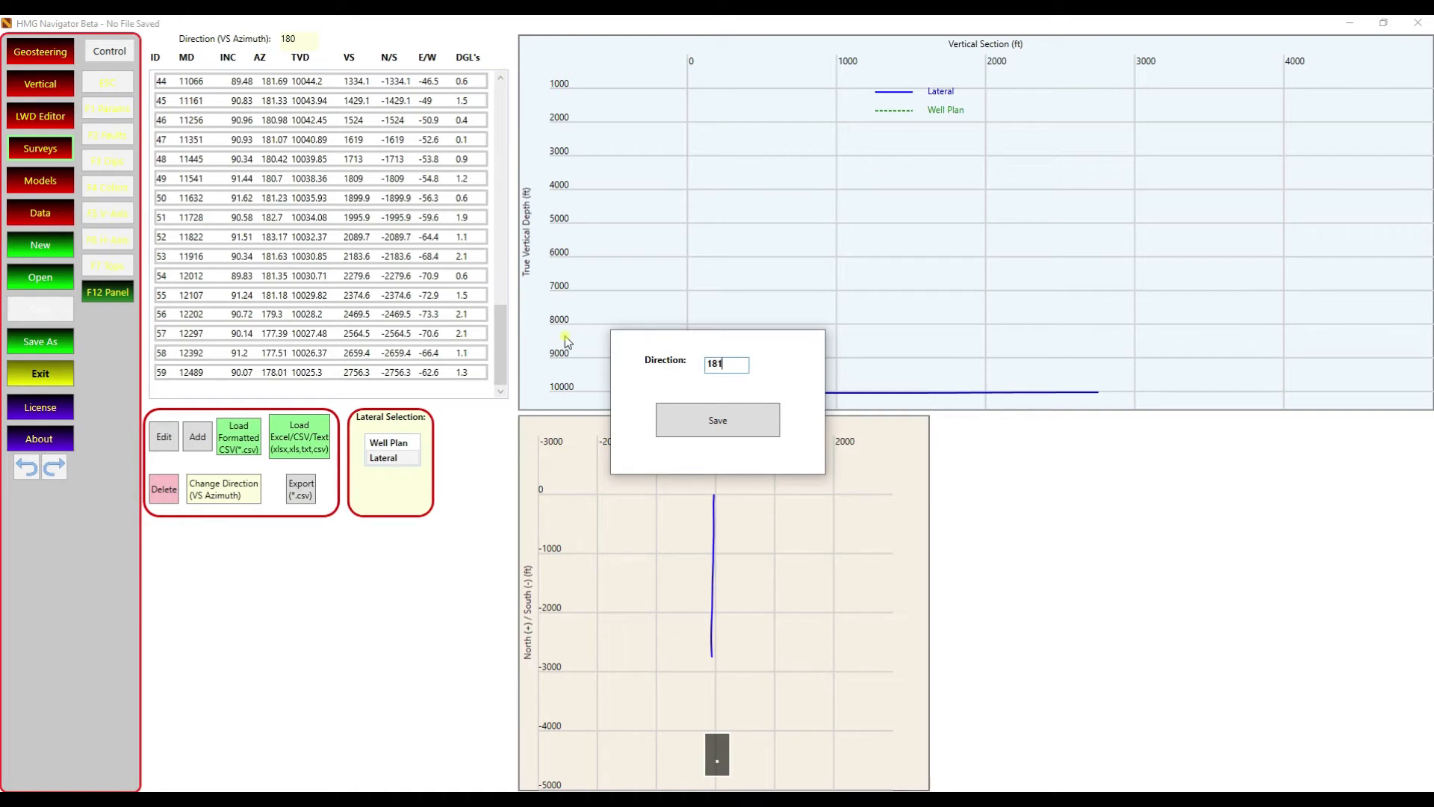
pyautogui.click(747, 420)
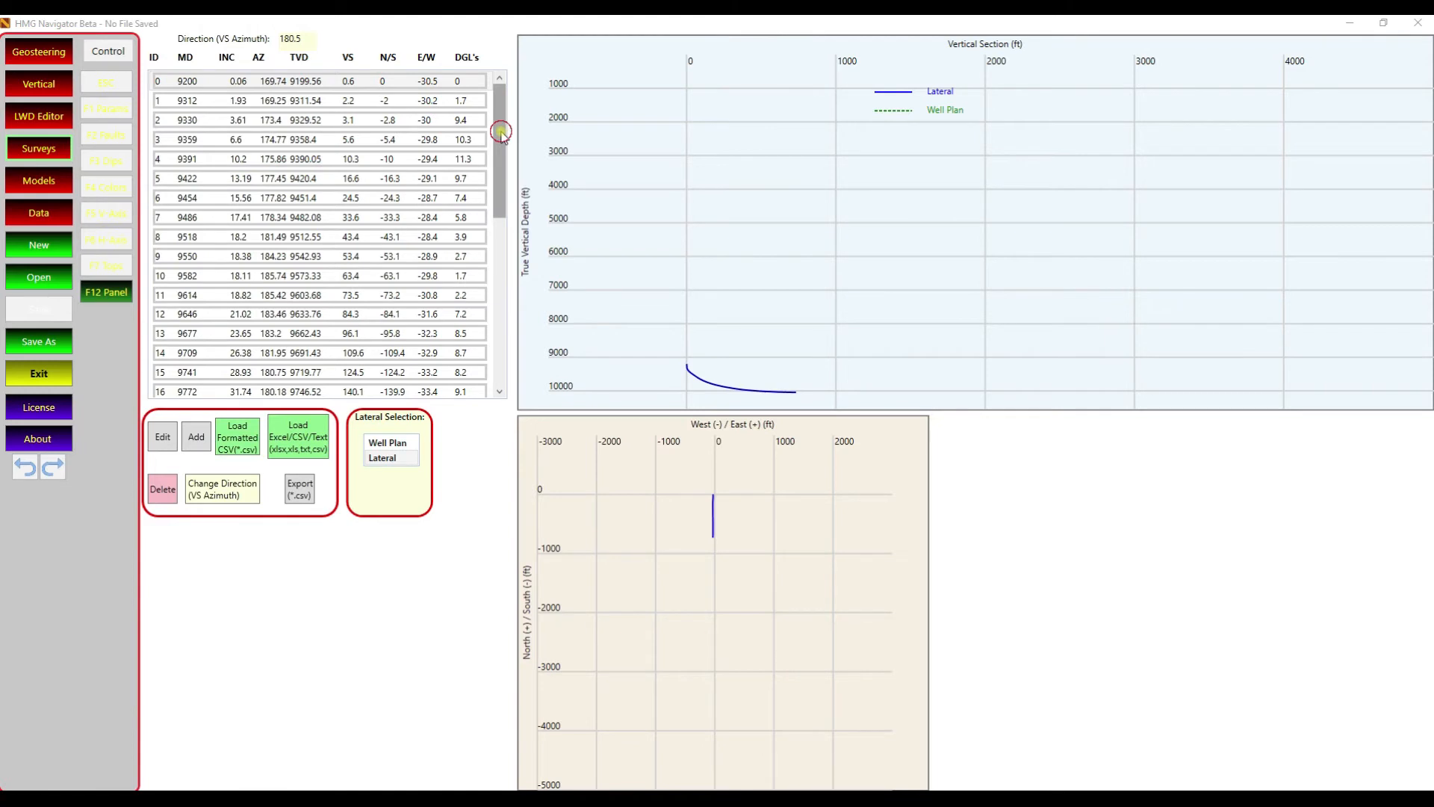
# Step: Check the lateral's last survey and open the 13MLD0178_RedWillow_Hoefs Ranch Excel worksheet in a new survey import
pyautogui.moveTo(500, 132); pyautogui.dragTo(512, 342)
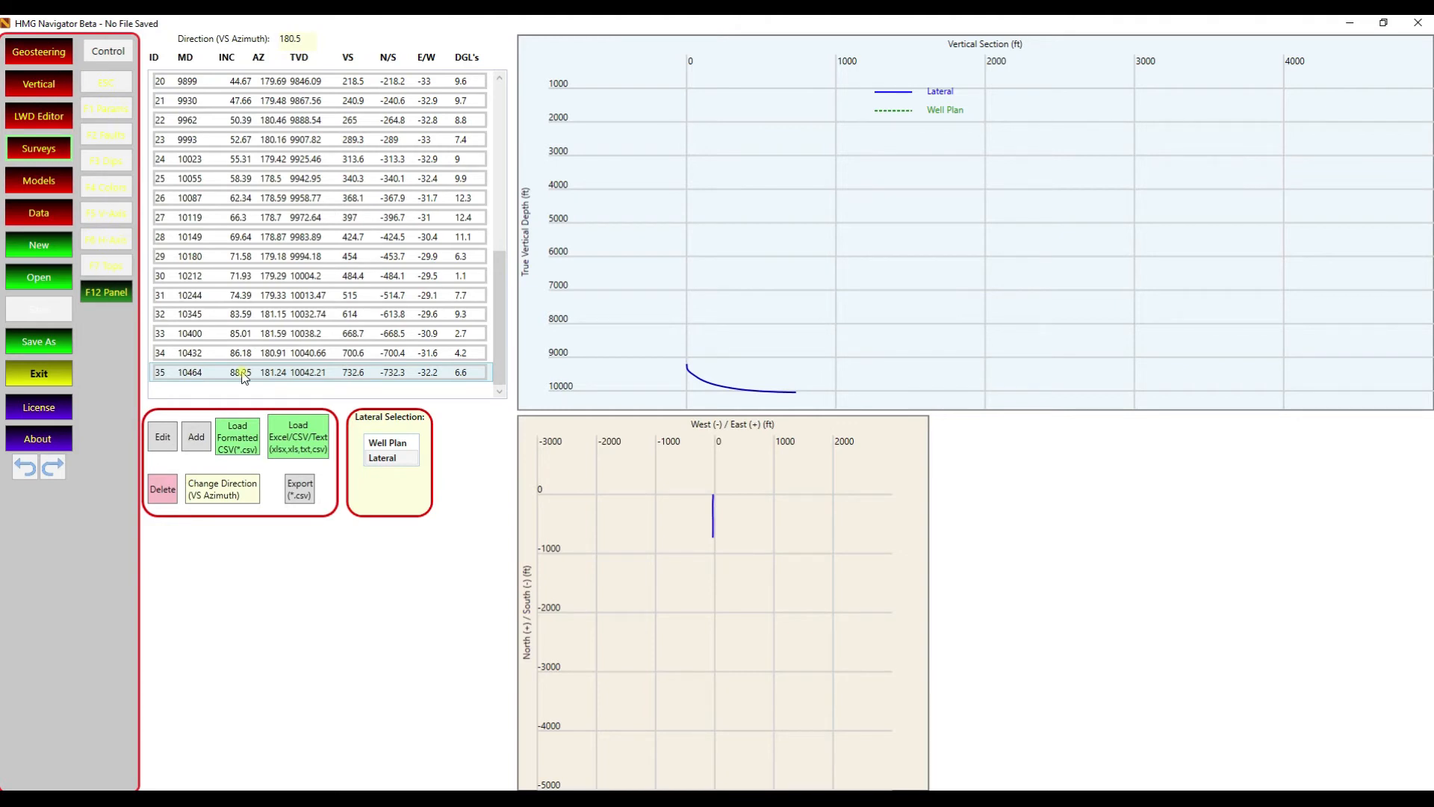
pyautogui.click(293, 443)
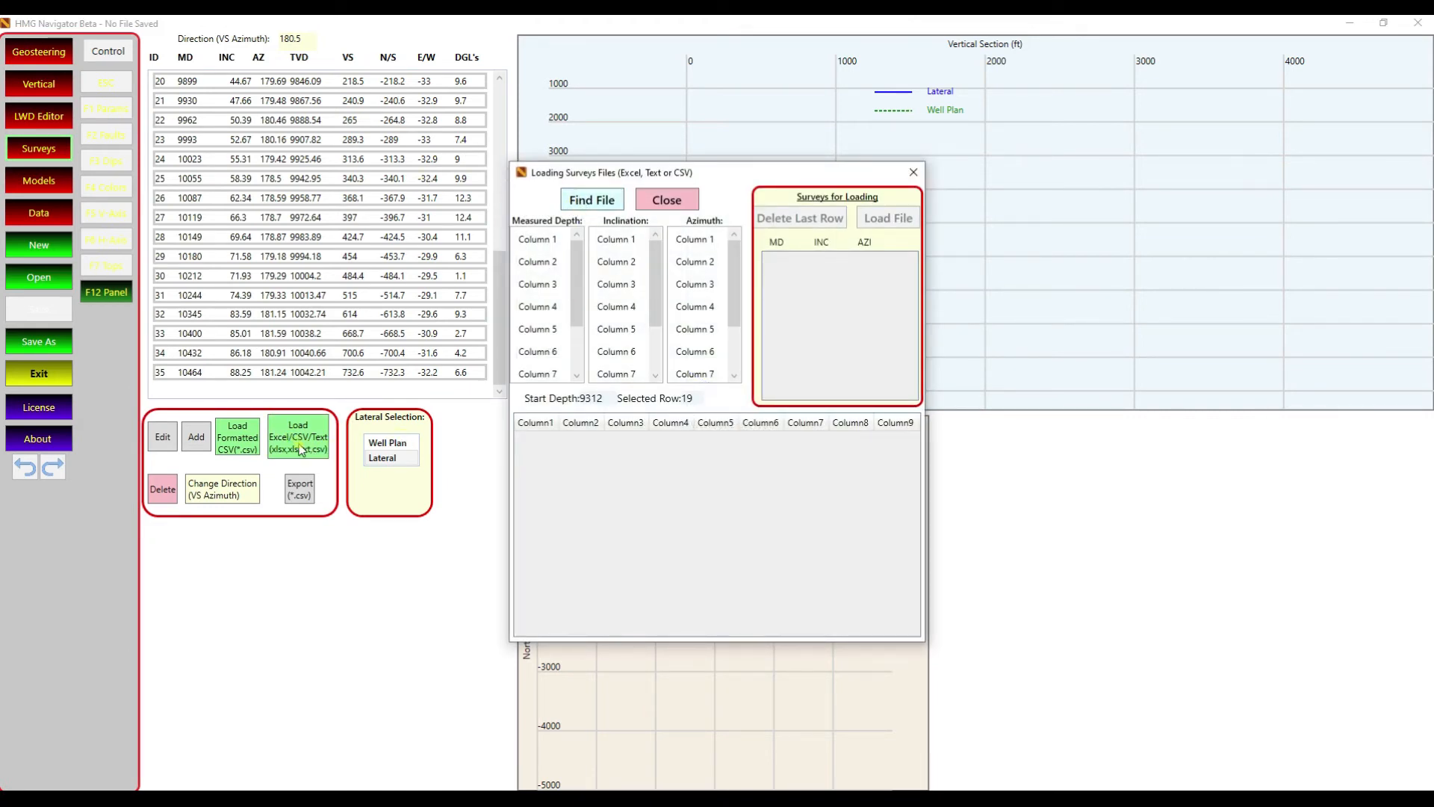
pyautogui.click(600, 202)
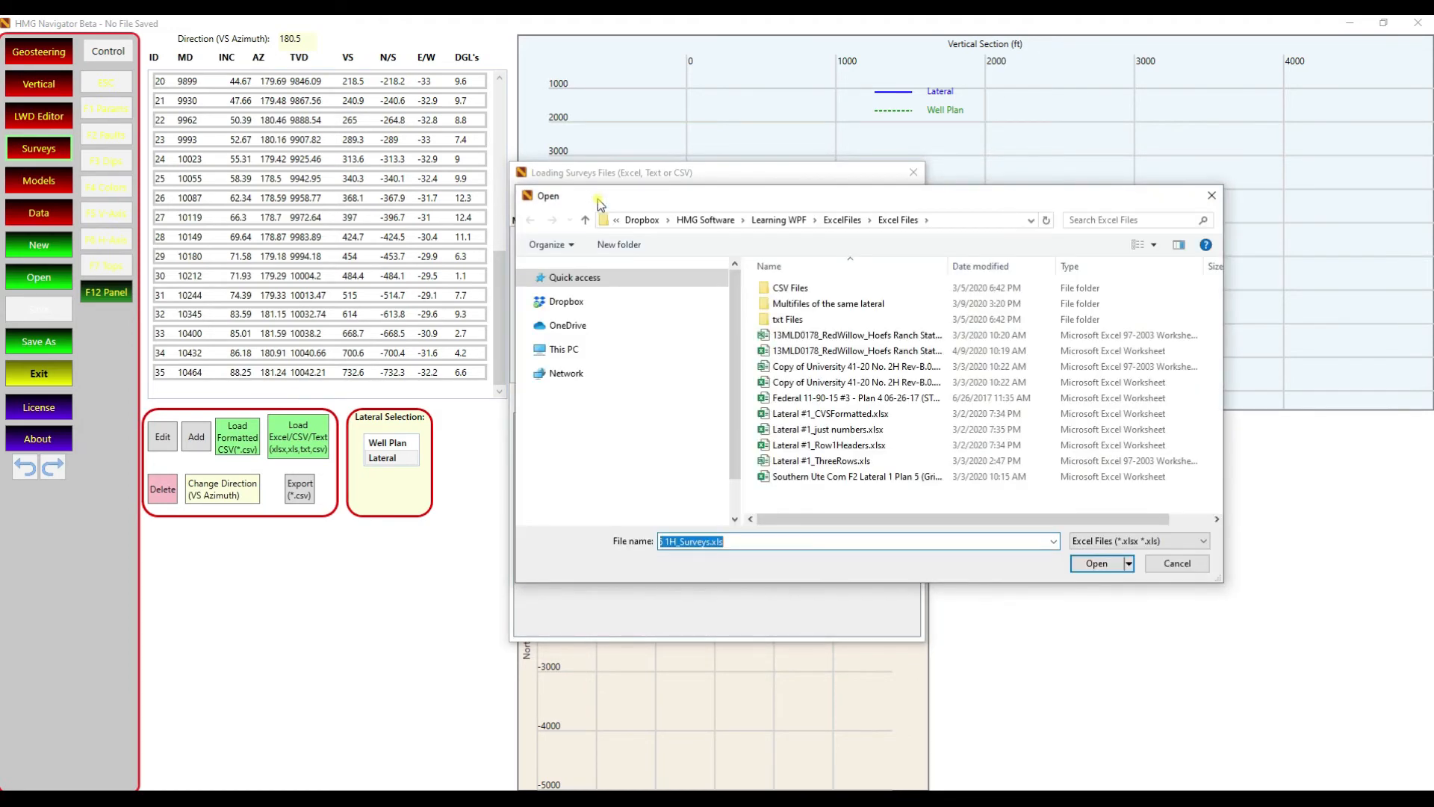
pyautogui.click(840, 351)
pyautogui.click(1111, 569)
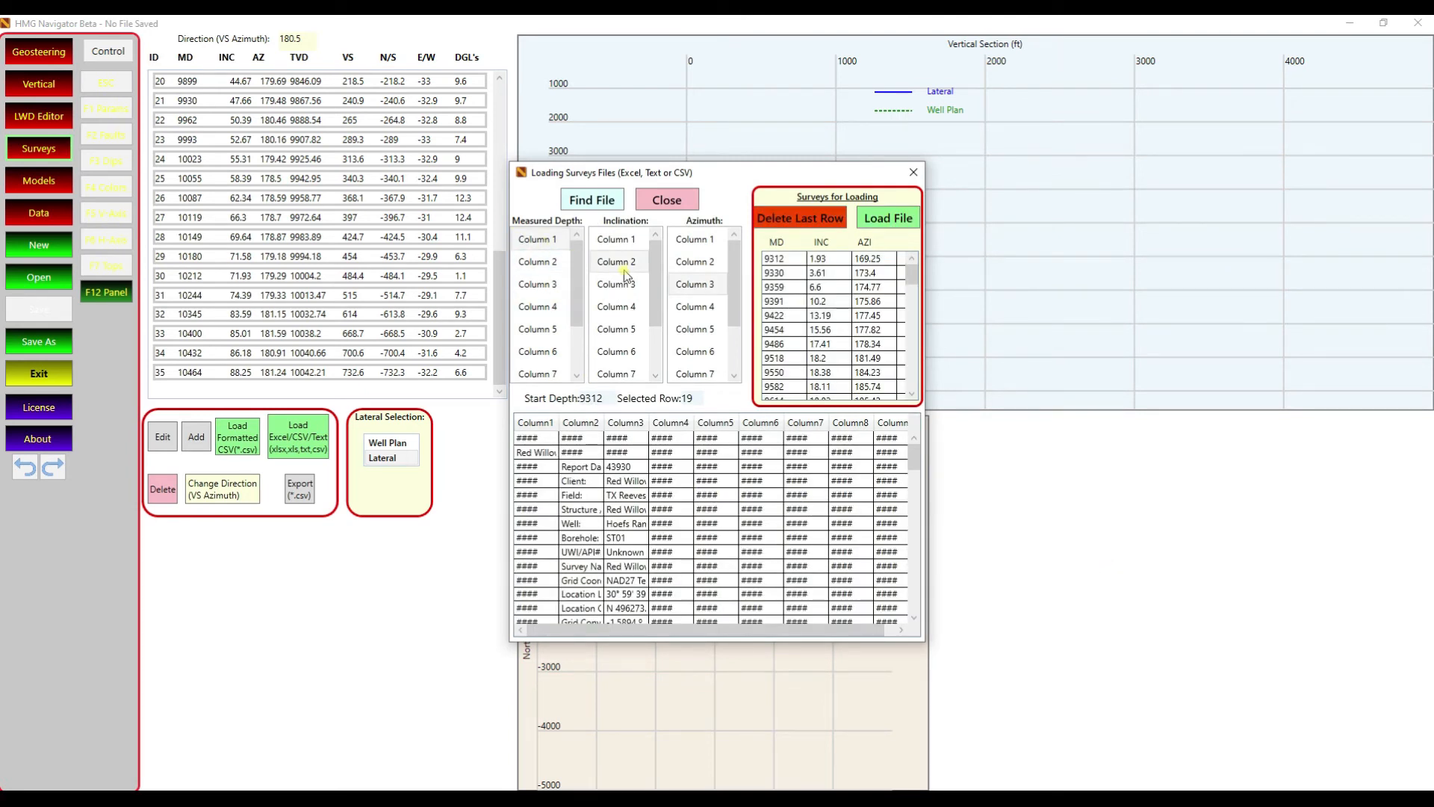
# Step: Set the start of the surveys for loading to the 9803 measured depth row, after trying the 9200 and 9312 rows
pyautogui.moveTo(913, 457); pyautogui.dragTo(914, 489)
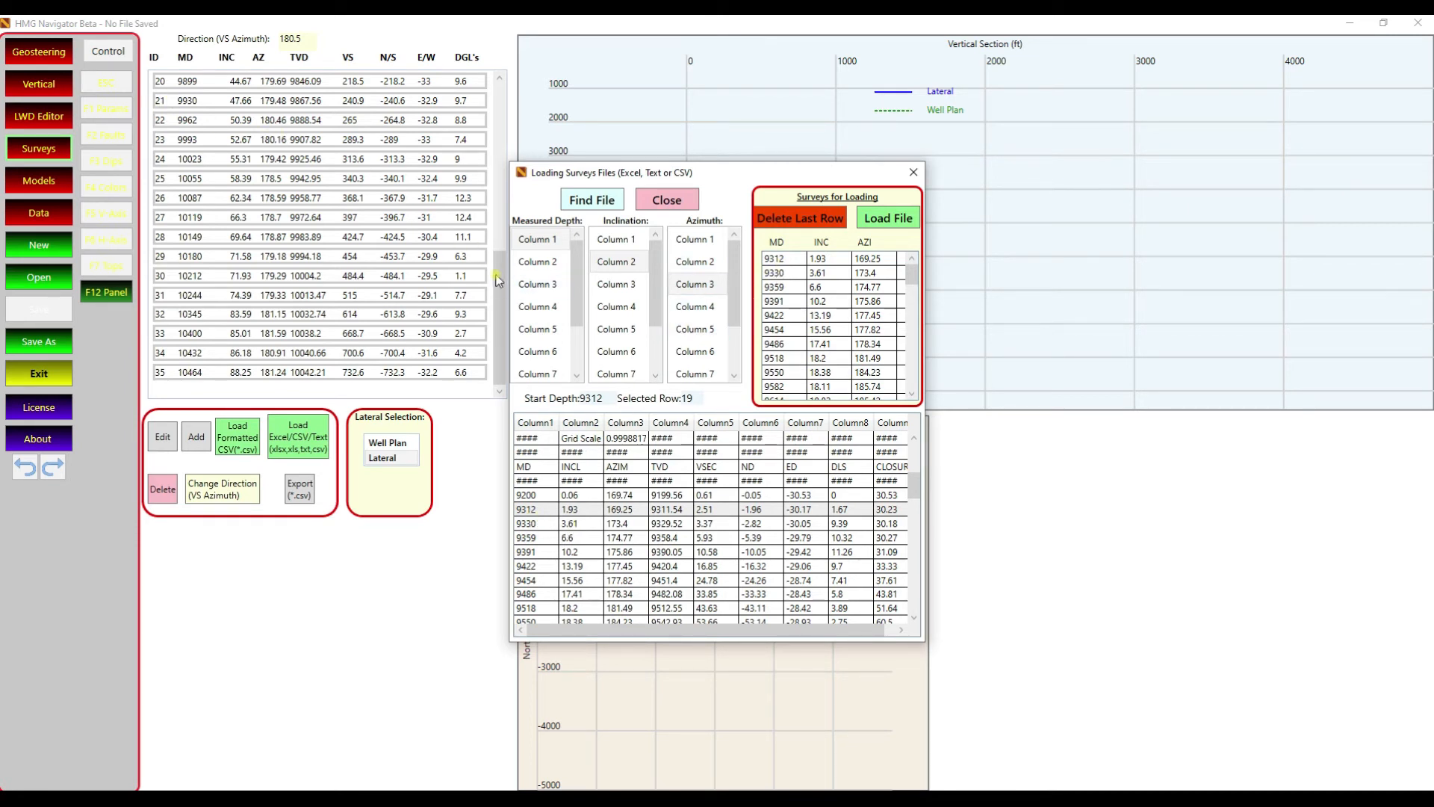
pyautogui.click(536, 497)
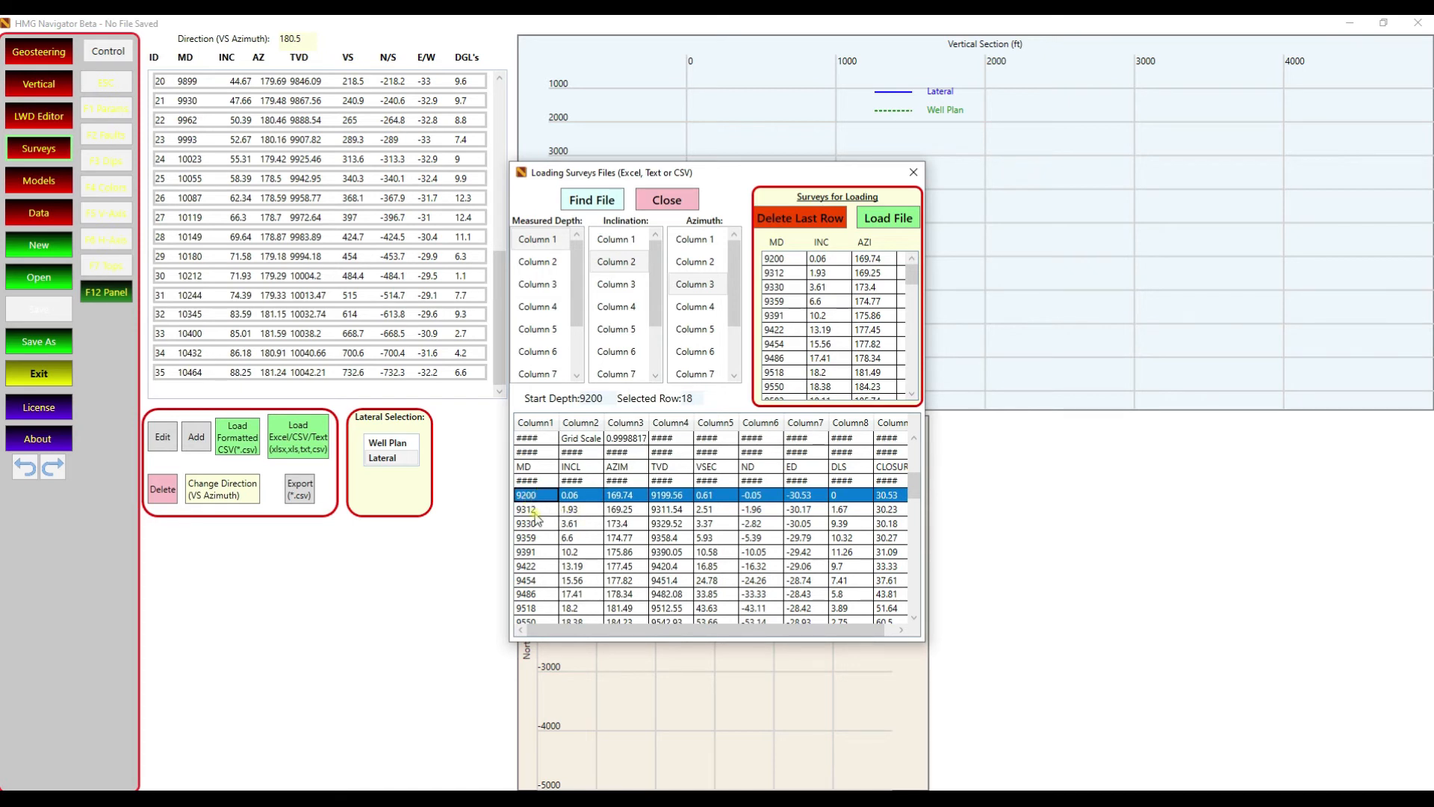
pyautogui.click(531, 509)
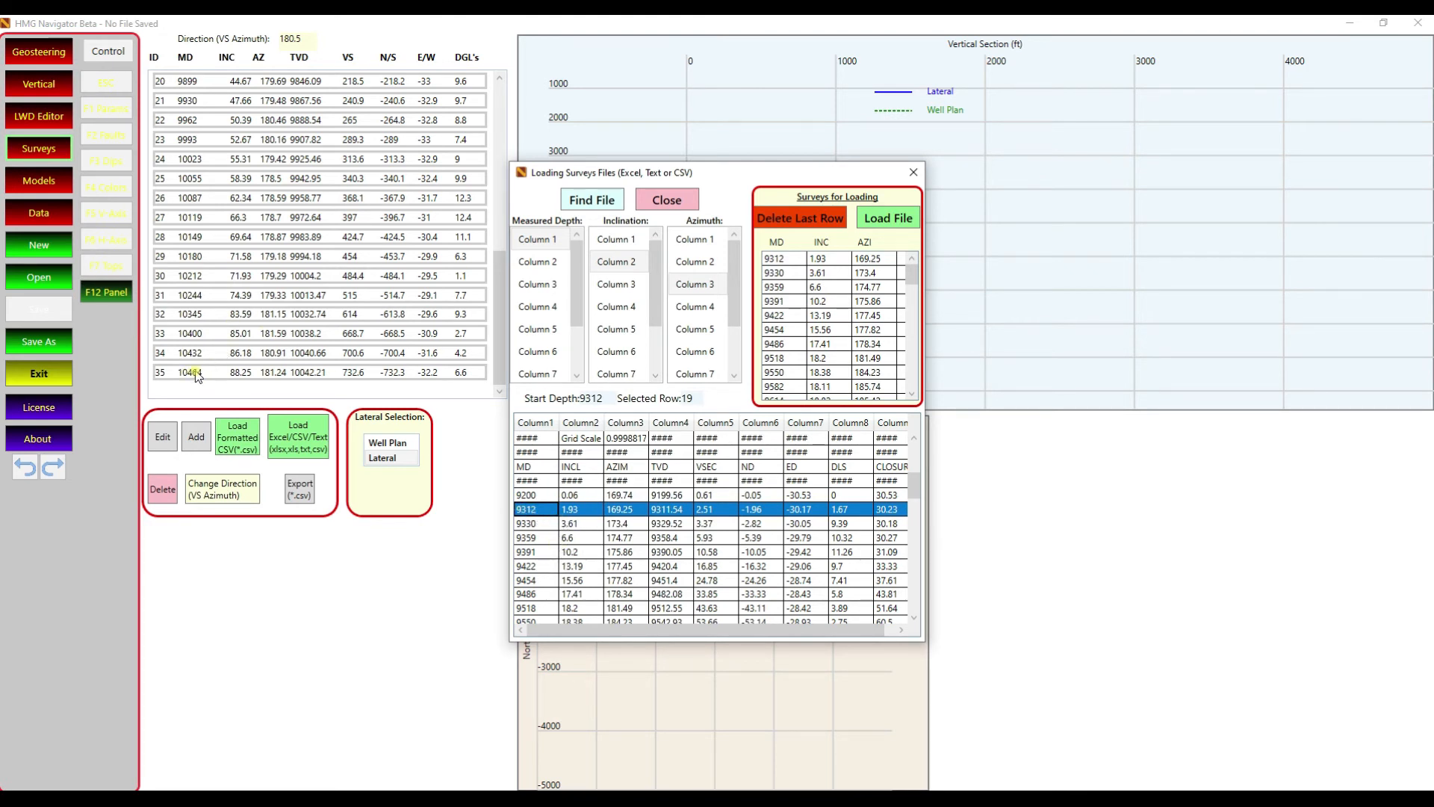
pyautogui.scroll(-5, 556, 549)
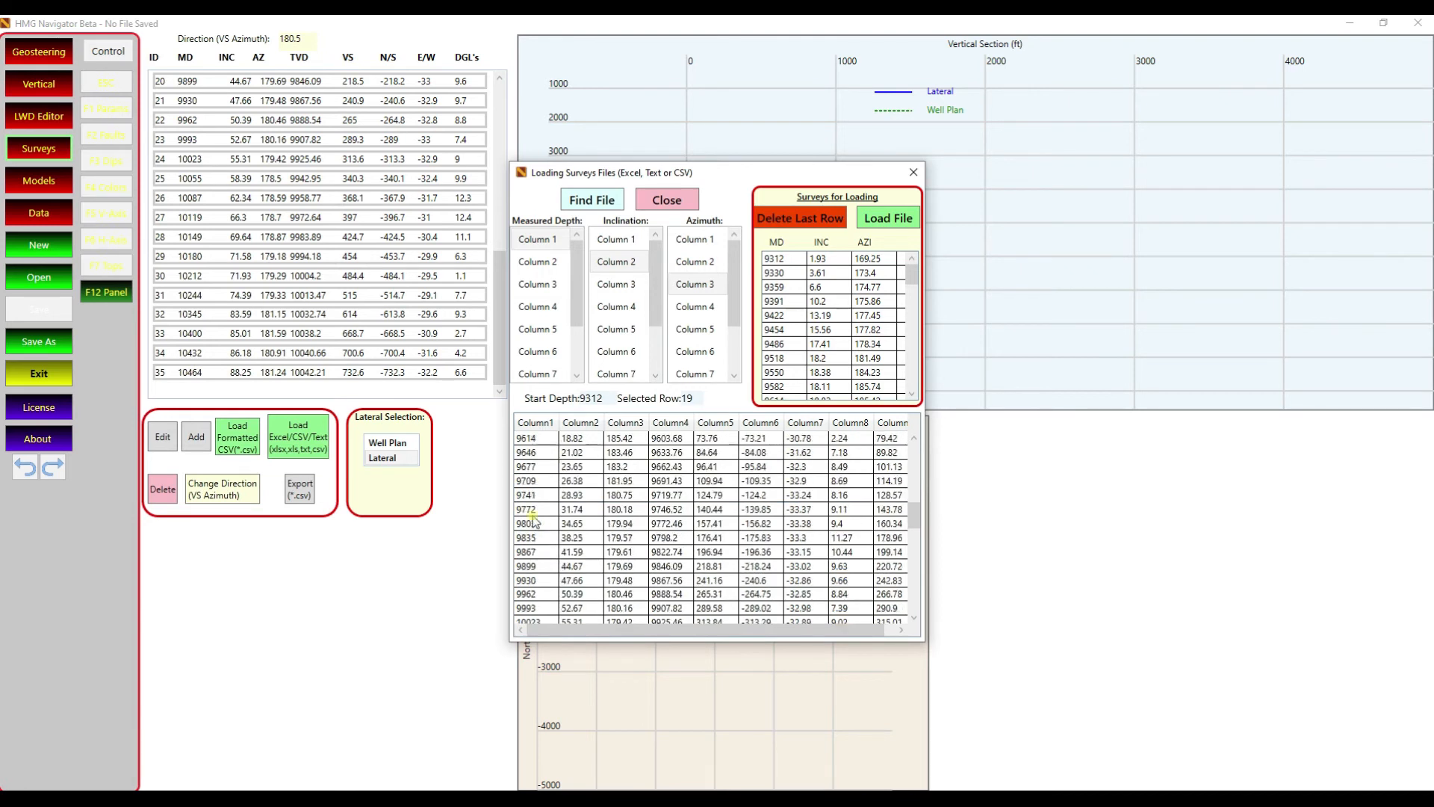
pyautogui.click(527, 524)
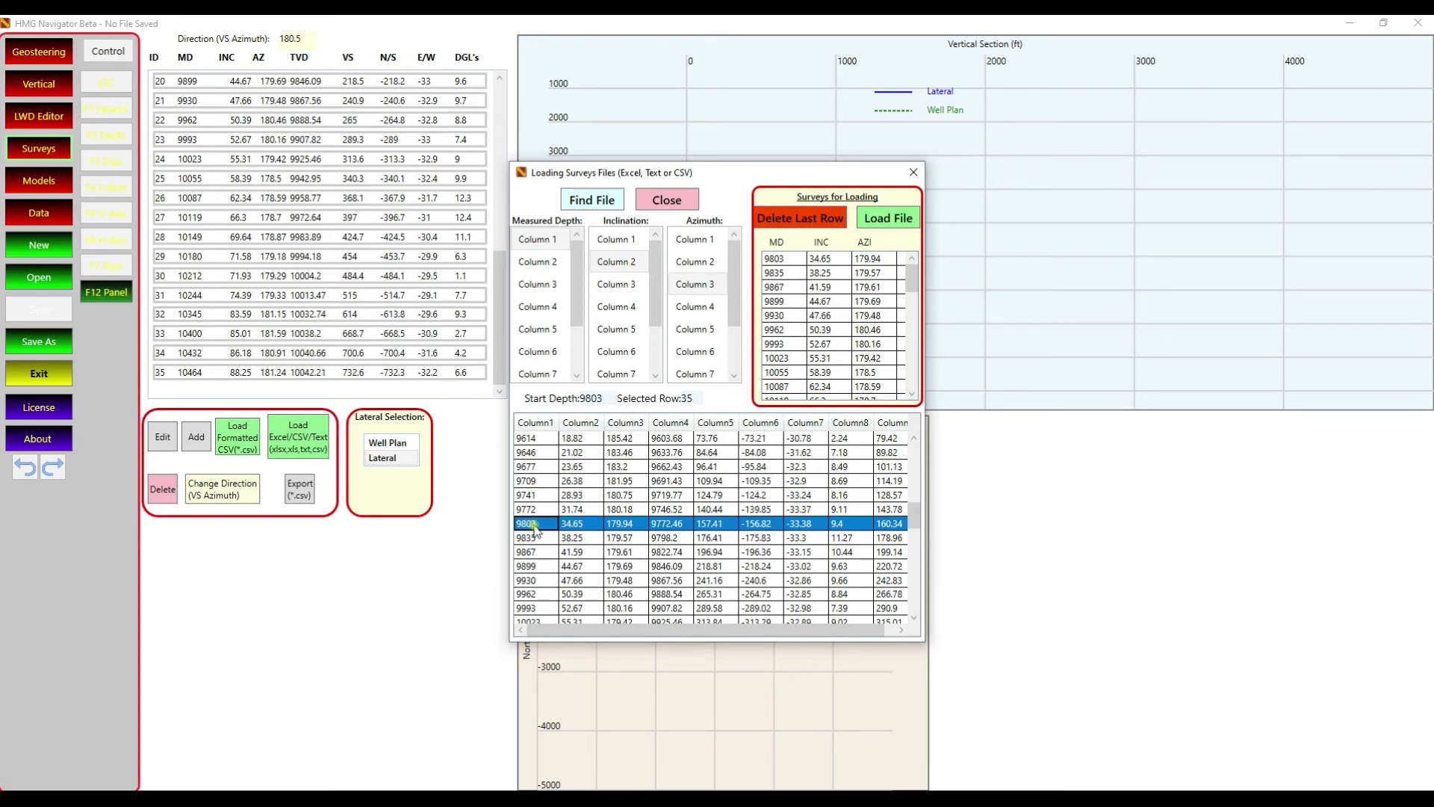
# Step: Delete the final 12520 measured depth row from the surveys for loading and load the remaining surveys into the lateral
pyautogui.moveTo(913, 282); pyautogui.dragTo(923, 391)
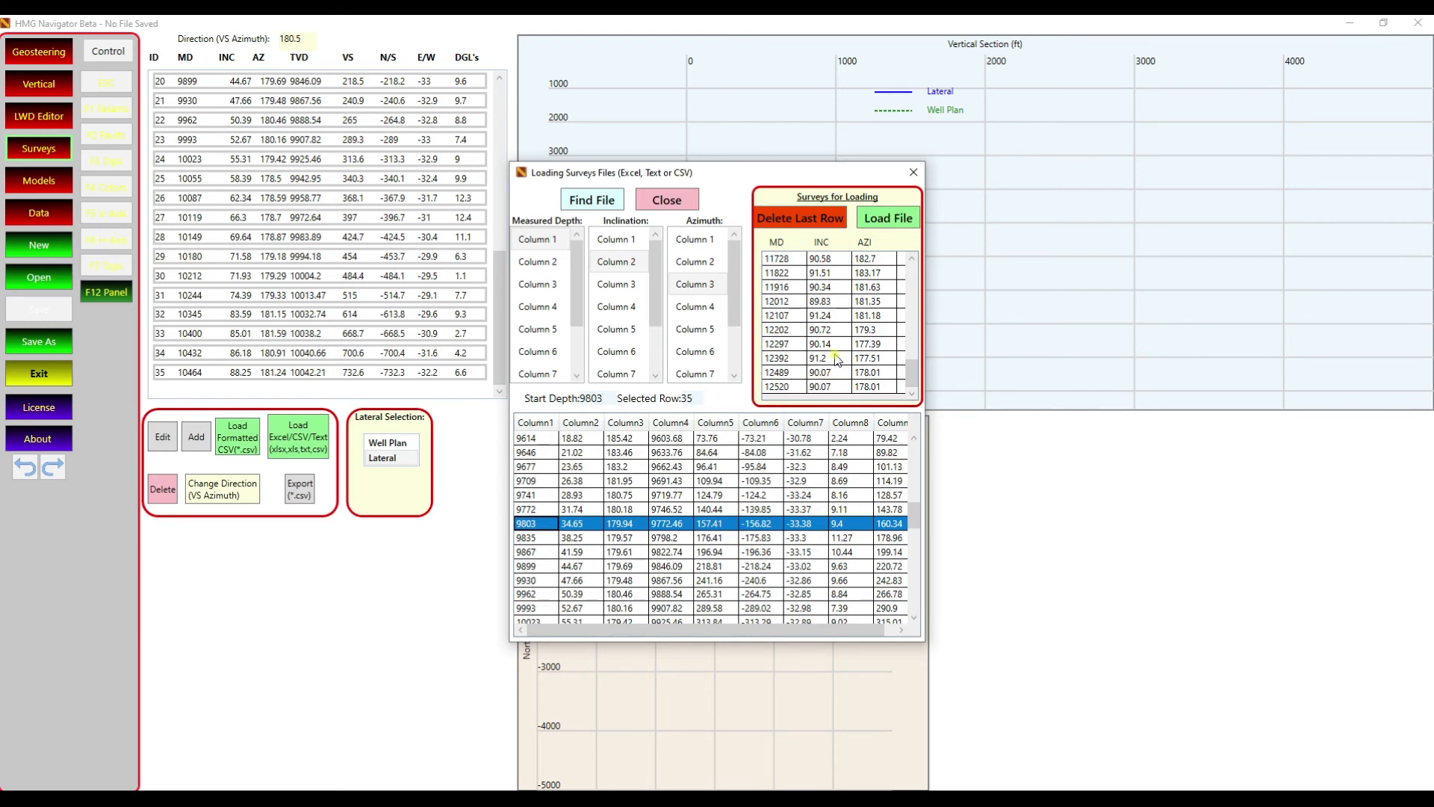
pyautogui.click(785, 219)
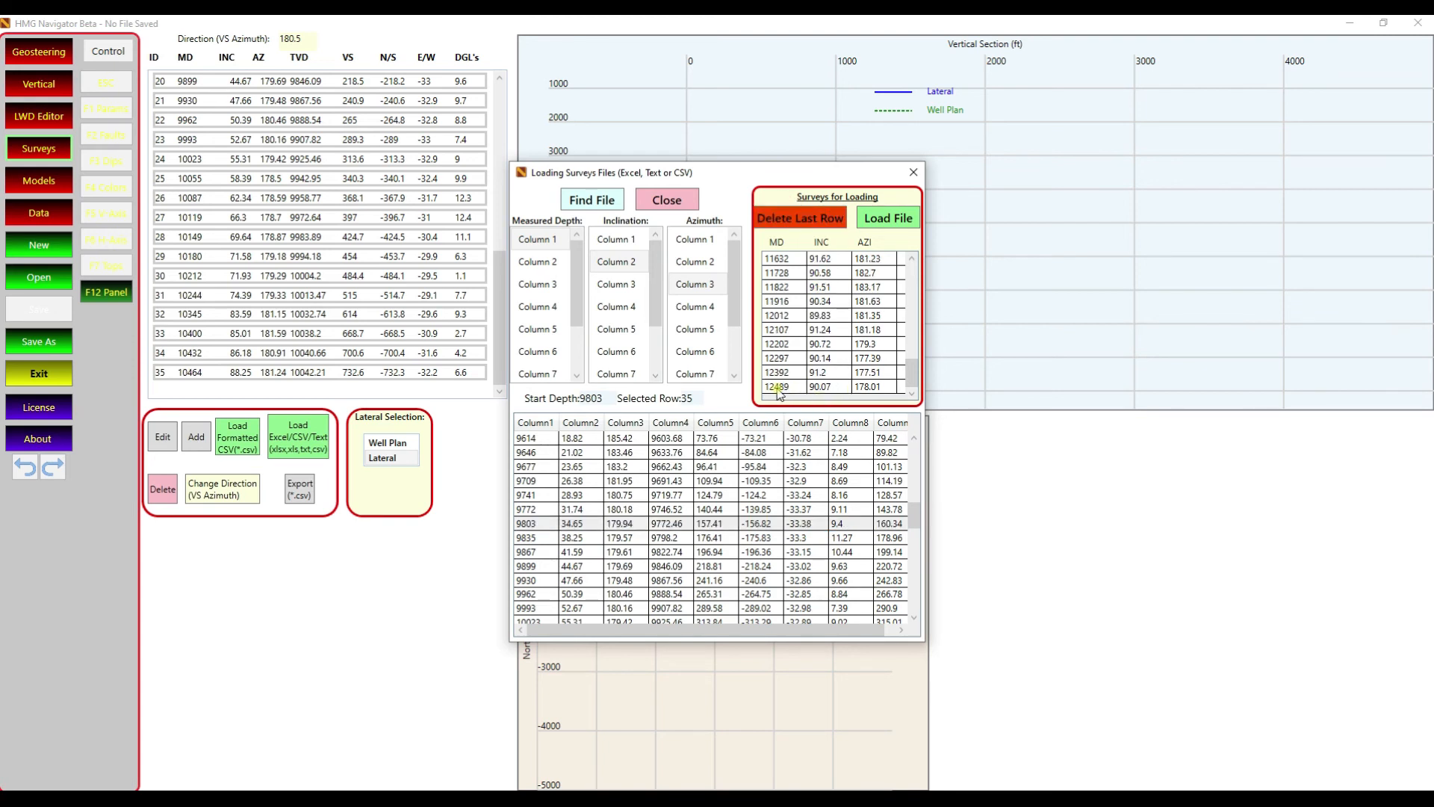
pyautogui.click(883, 221)
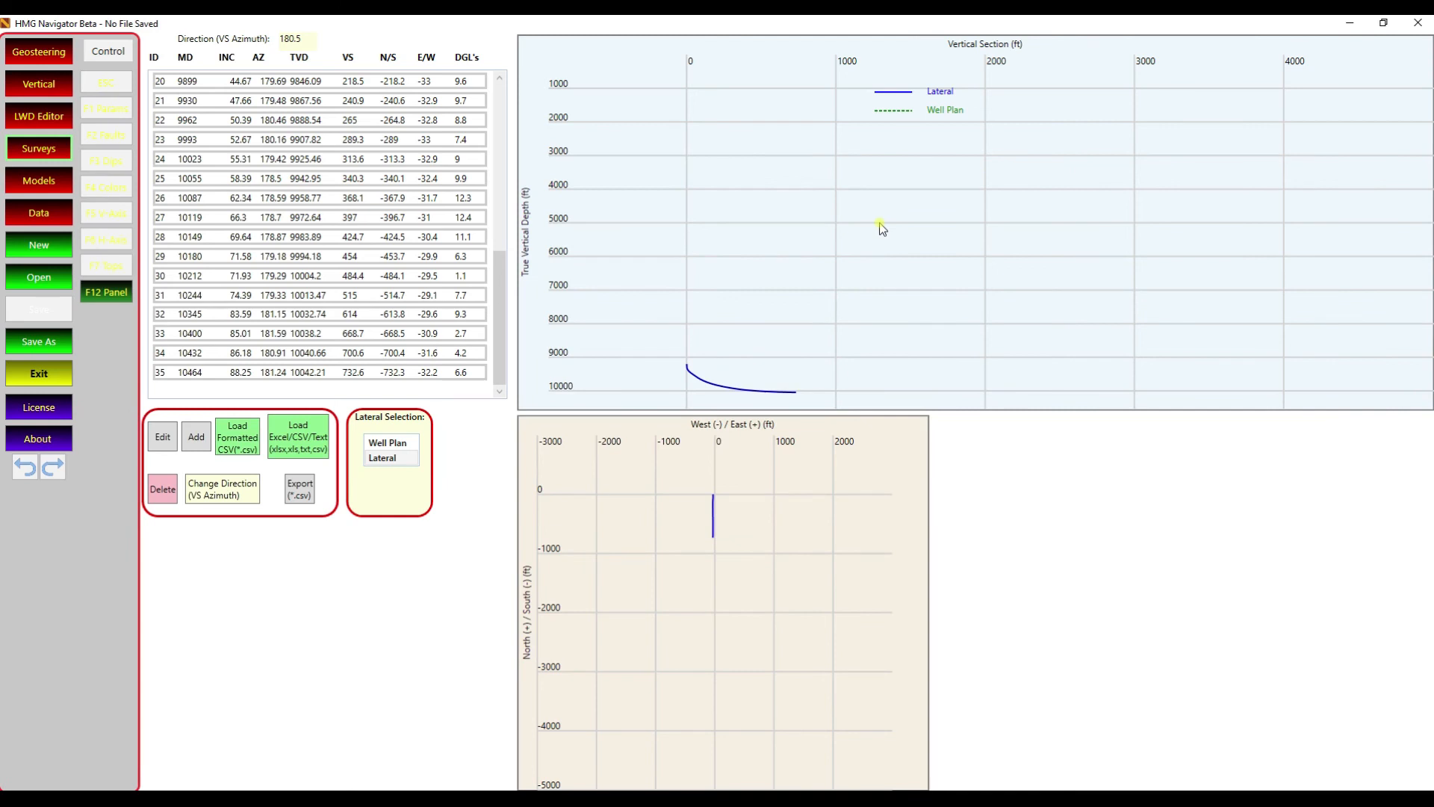
pyautogui.moveTo(498, 201); pyautogui.dragTo(514, 364)
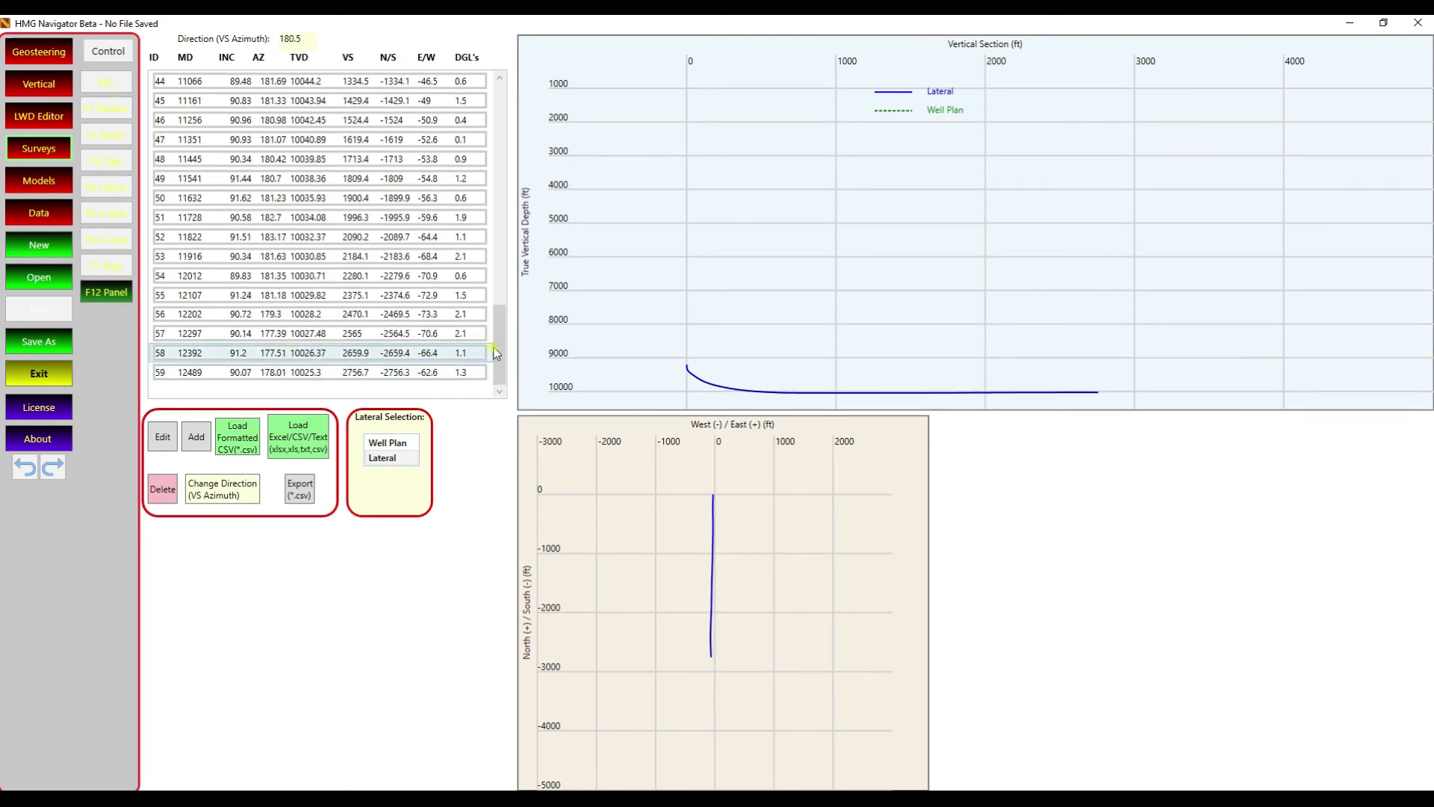
pyautogui.moveTo(496, 353); pyautogui.dragTo(498, 112)
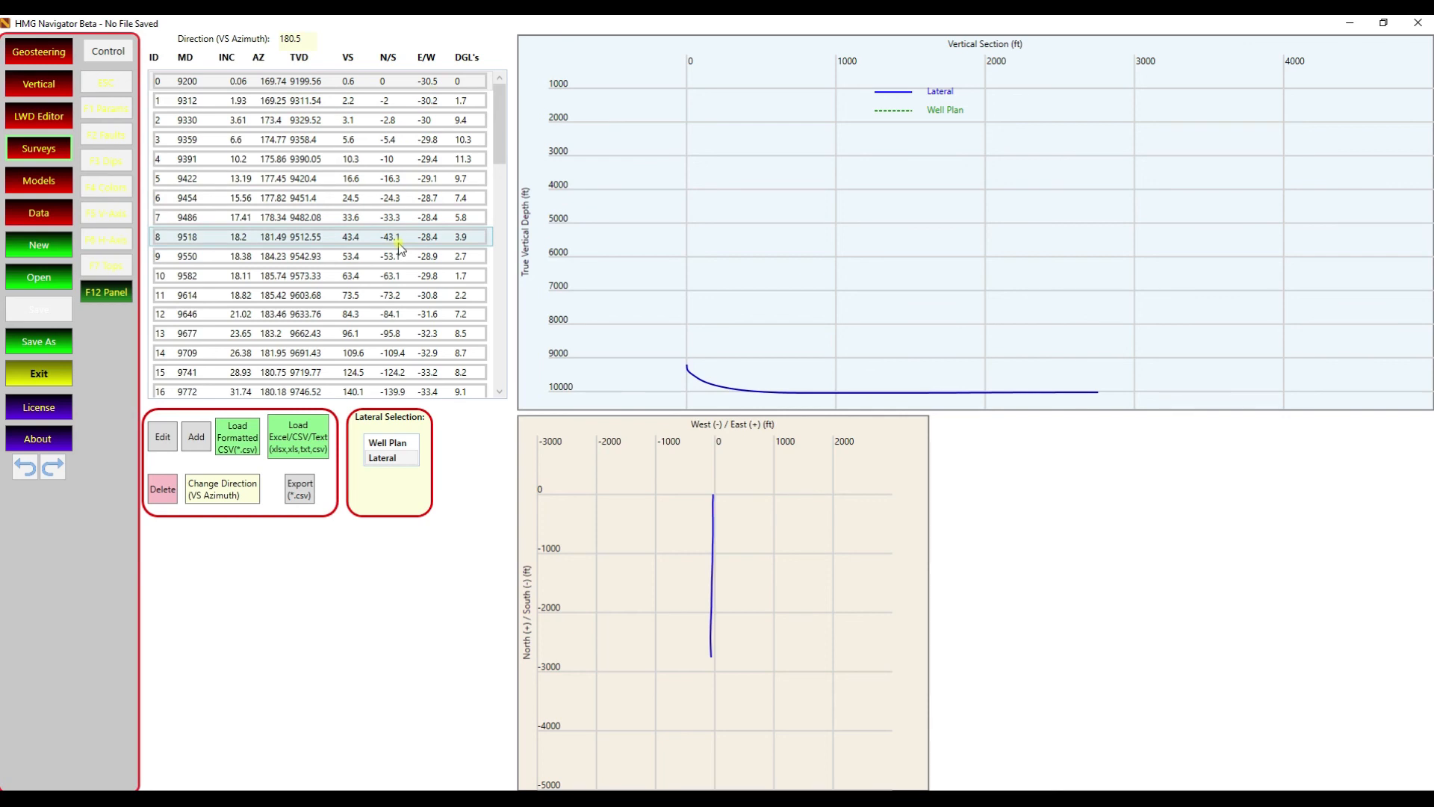
# Step: Open 13MLD0178_RedWillow_Hoefs Ranch State 1-66 1H_Surveys_unicode.txt from the txt Files folder in a new survey import, using the Text/Comma Delimited file type
pyautogui.click(299, 444)
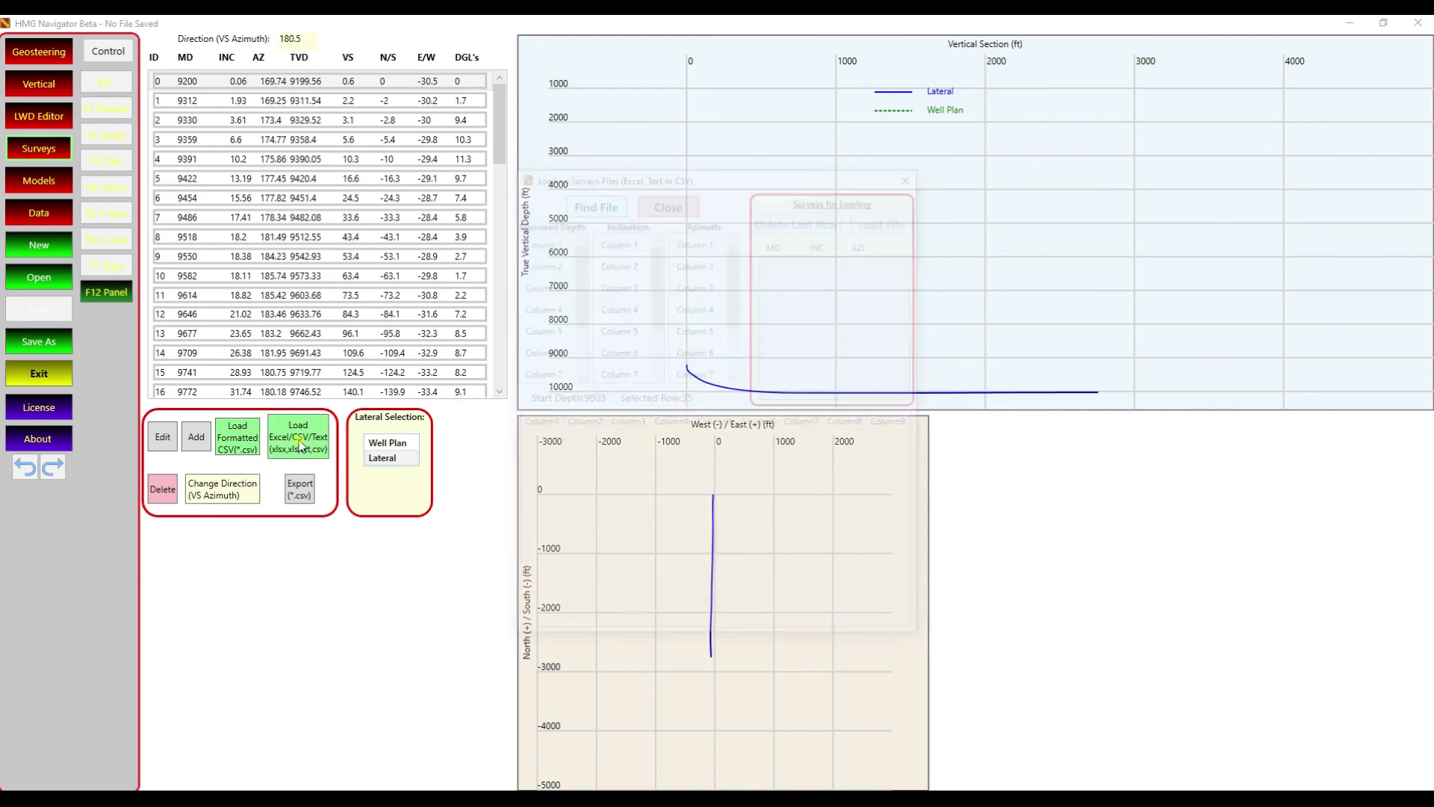
pyautogui.click(605, 203)
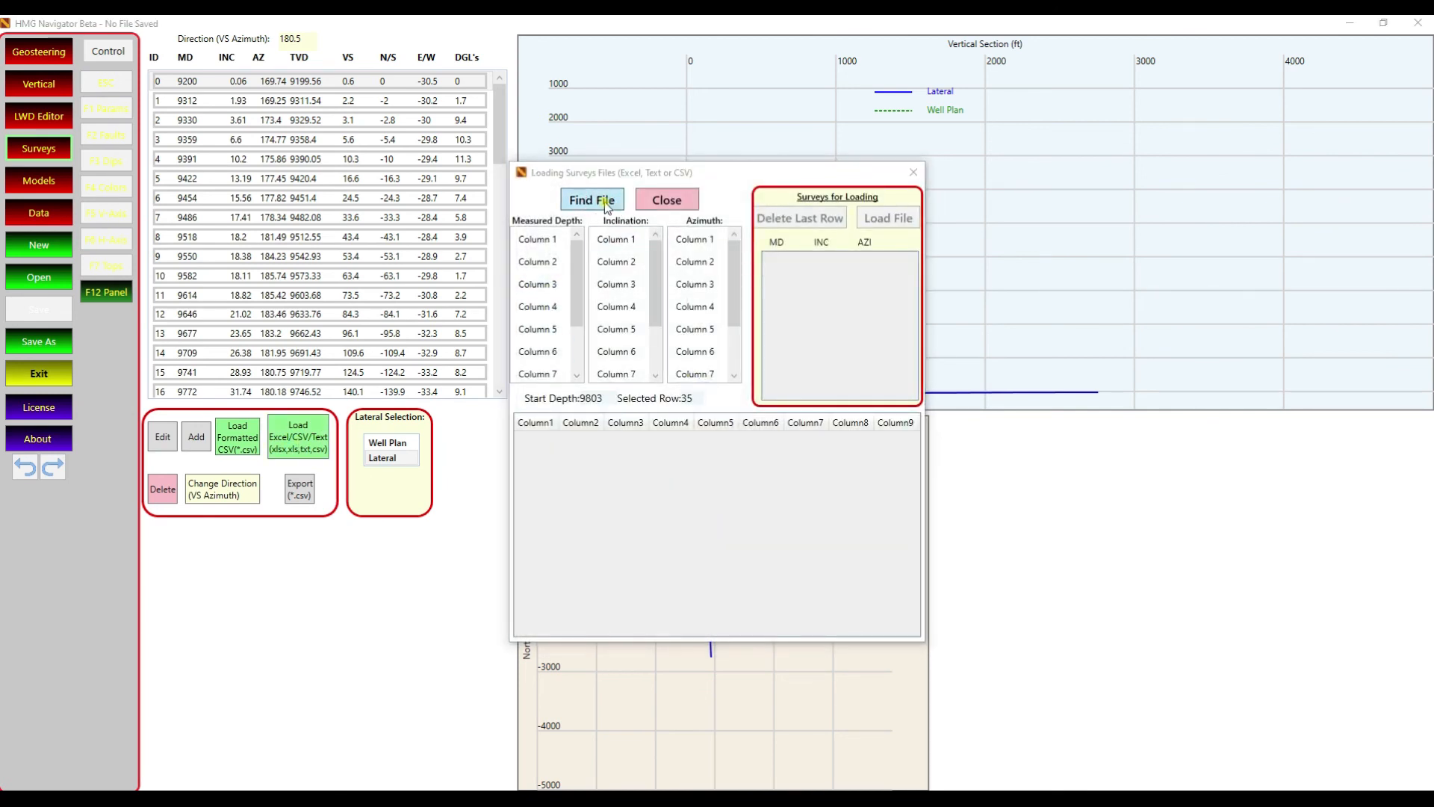
pyautogui.click(1203, 542)
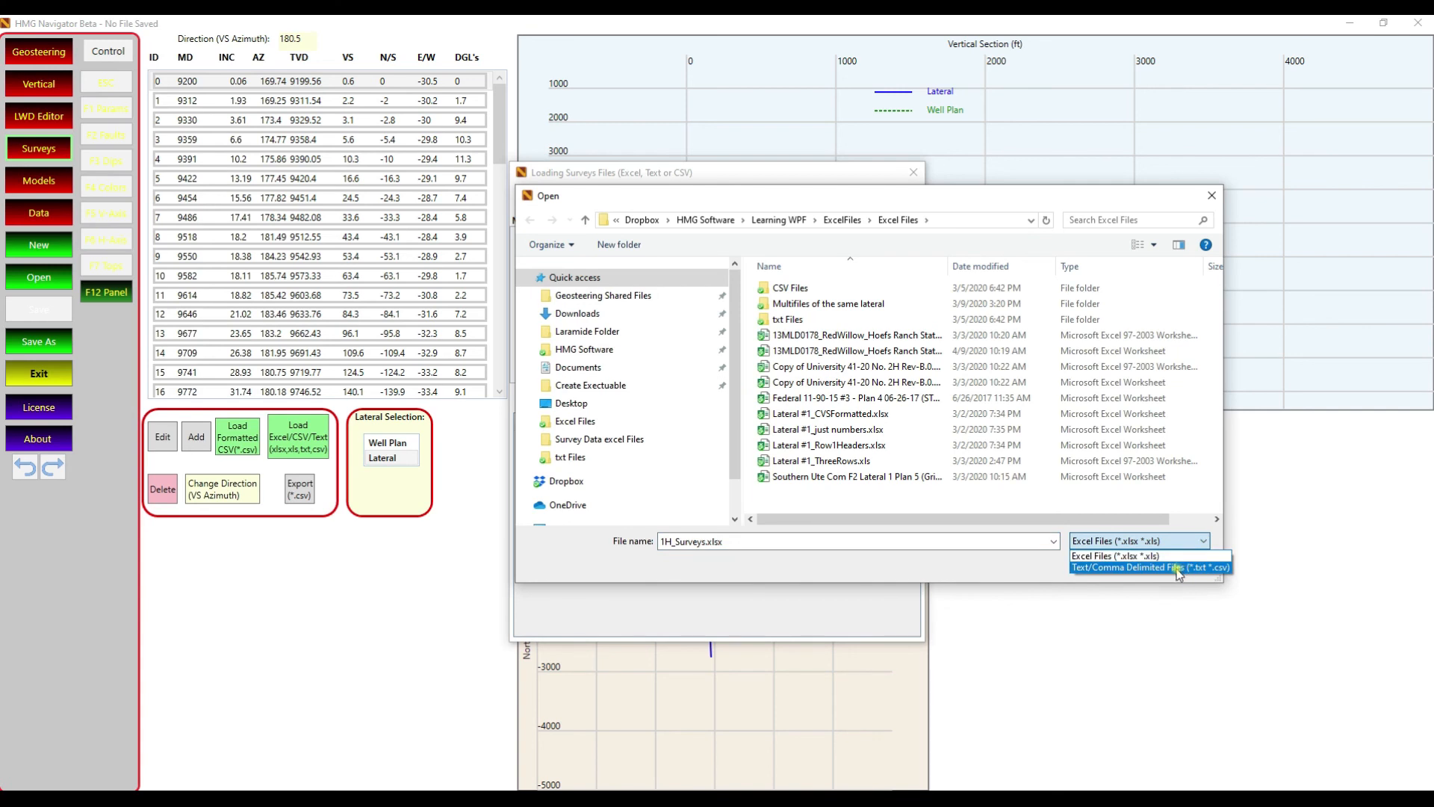
pyautogui.click(1178, 567)
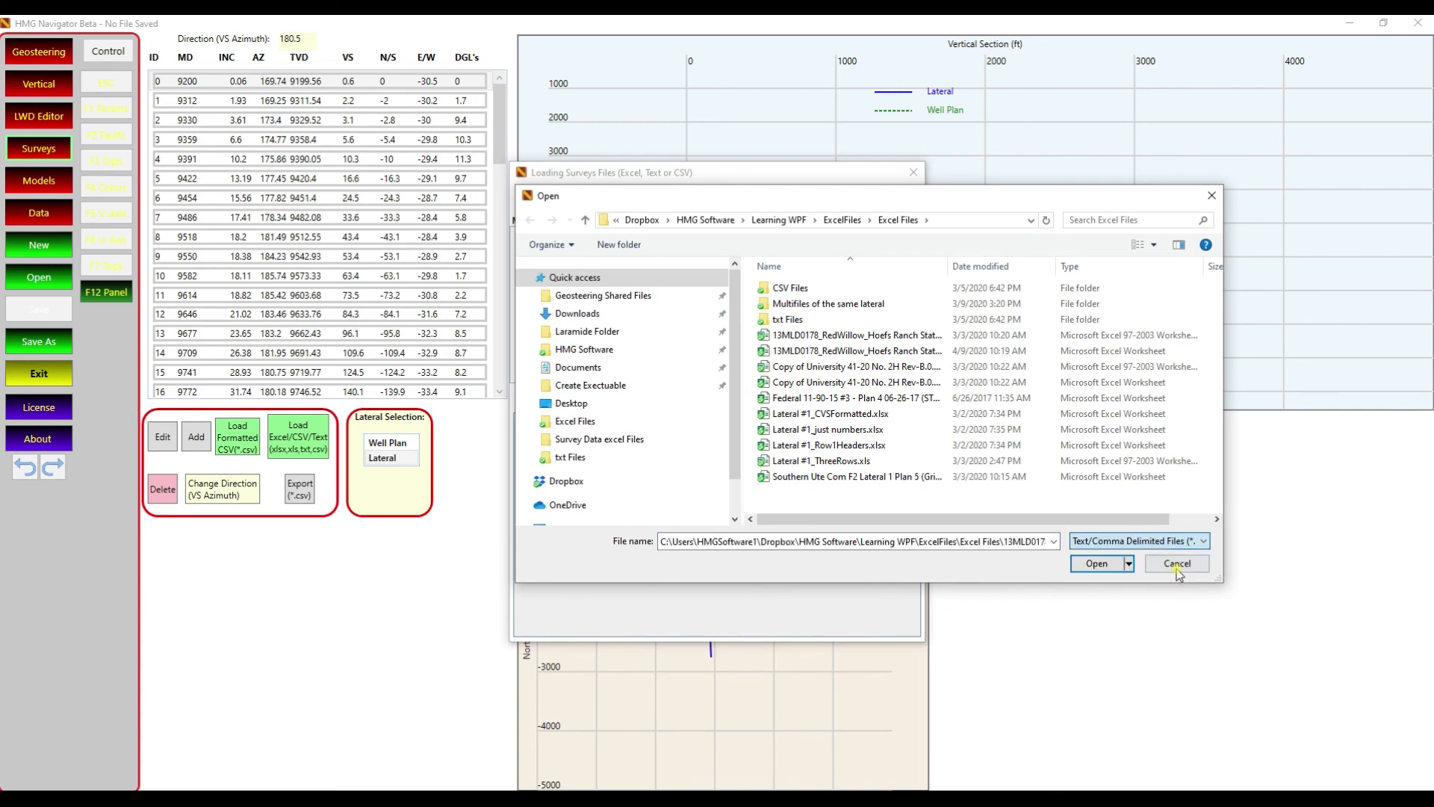
pyautogui.doubleClick(791, 321)
pyautogui.click(859, 304)
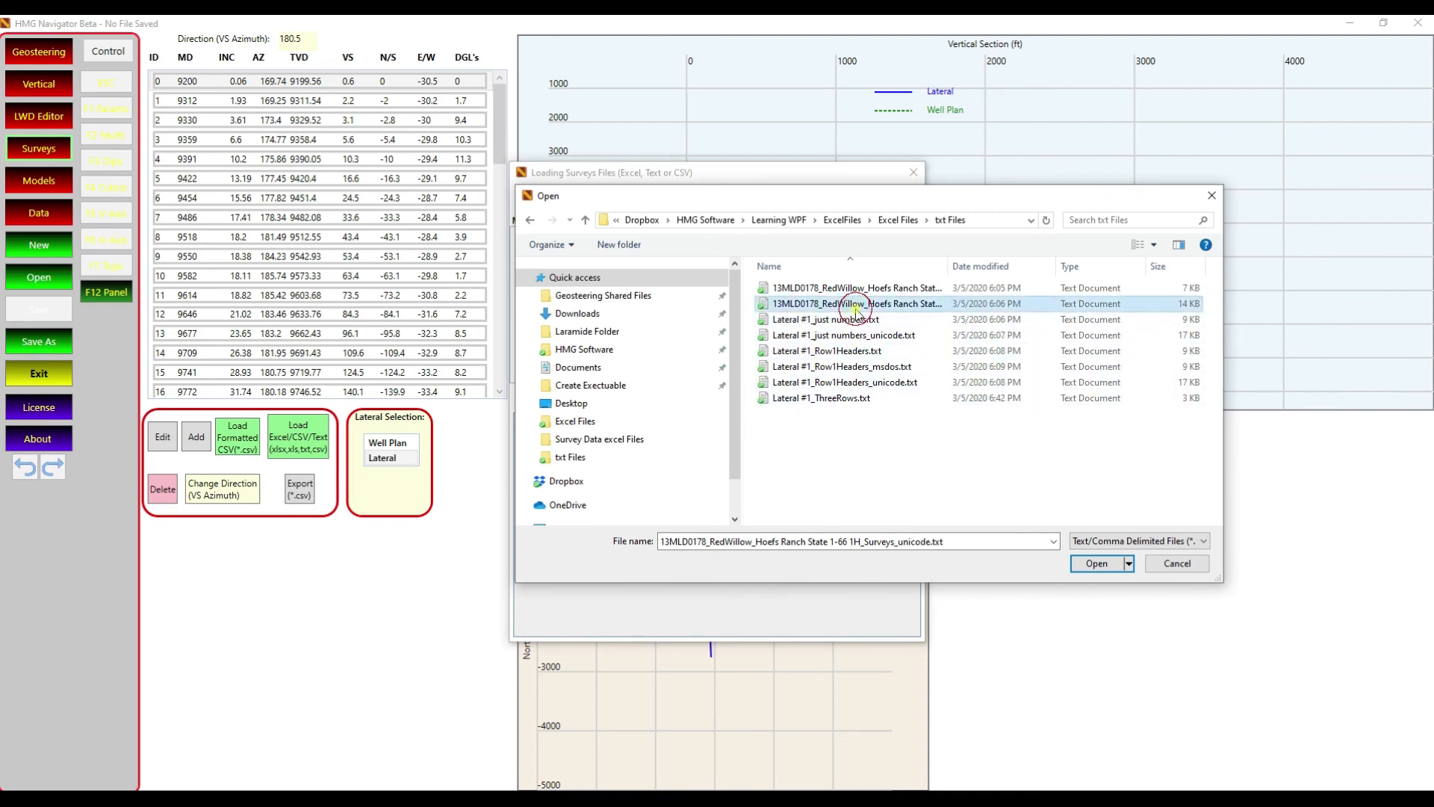
pyautogui.click(1097, 564)
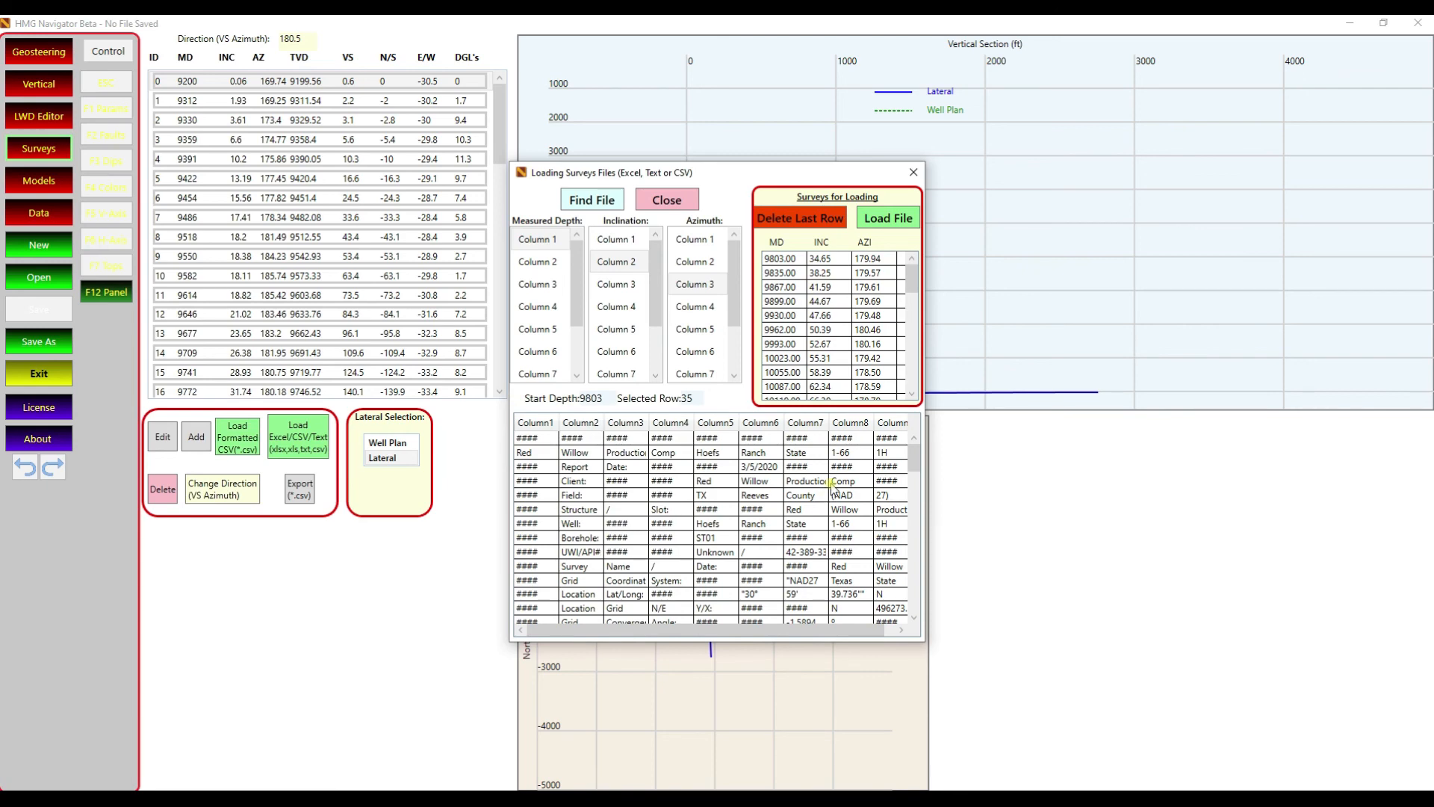
pyautogui.moveTo(913, 457)
pyautogui.mouseDown()
pyautogui.moveTo(931, 608)
pyautogui.moveTo(907, 461)
pyautogui.mouseUp()
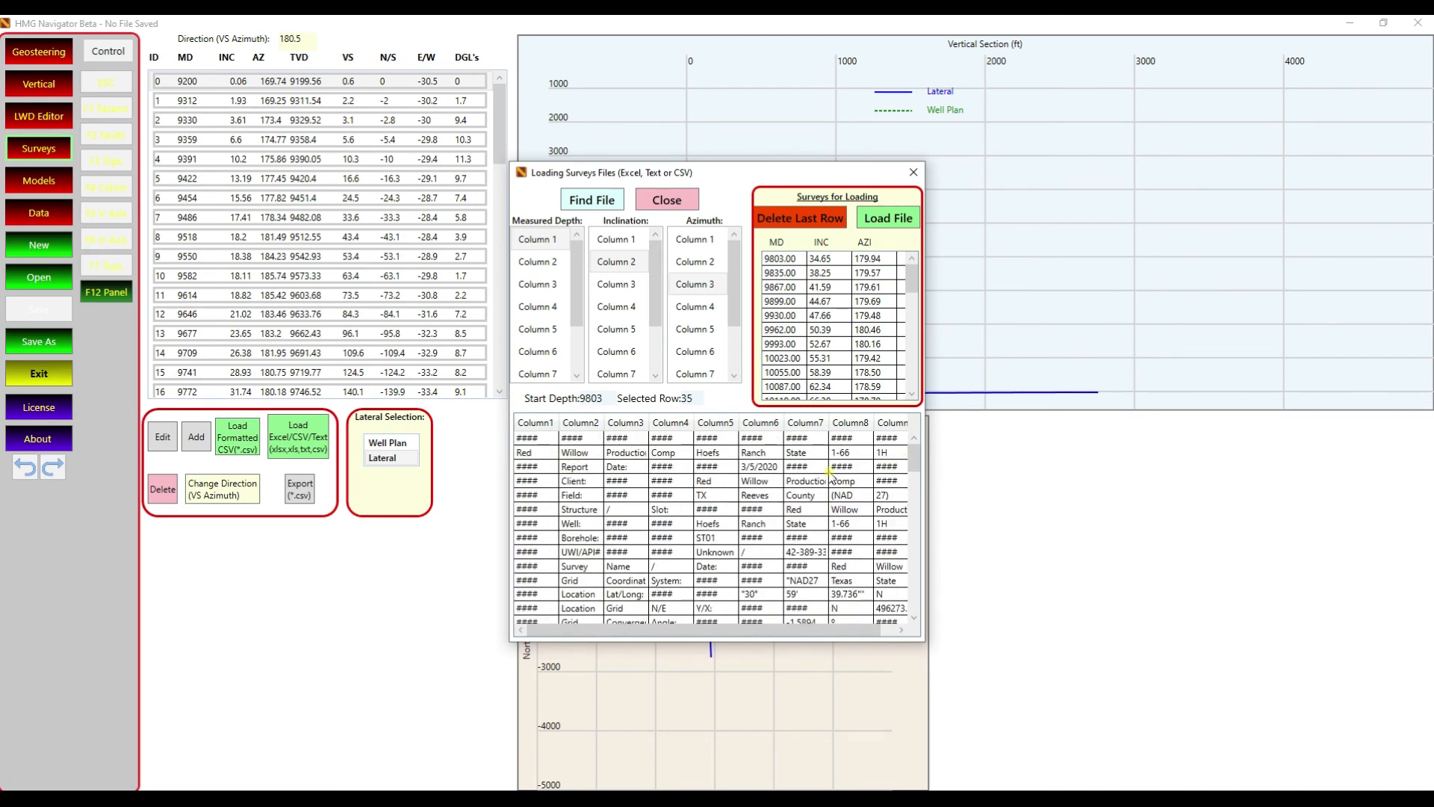